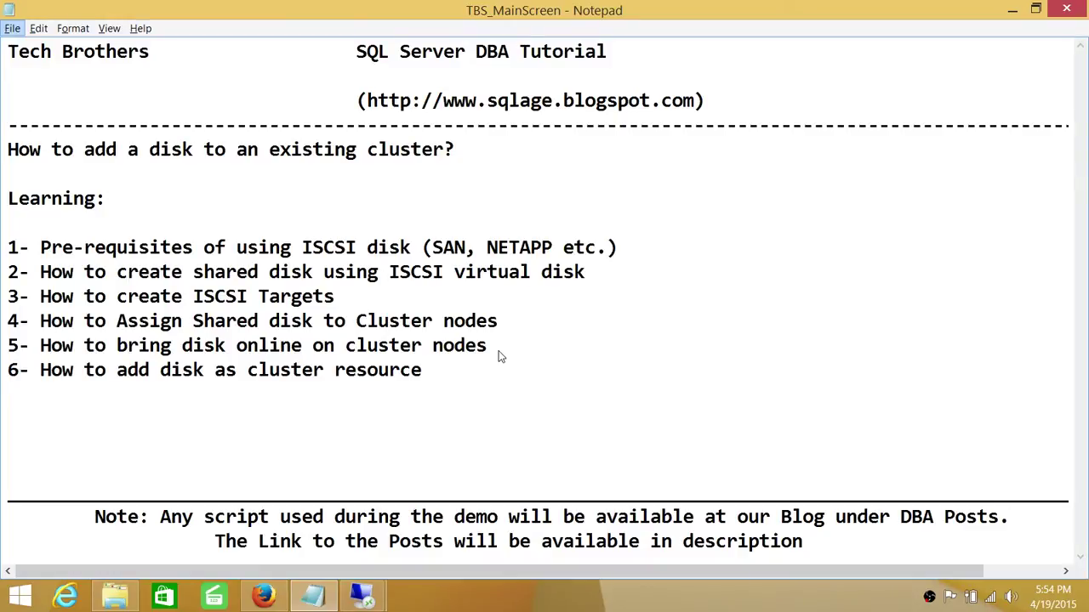
# - Switch to the TBSSP remote desktop session and show the iSCSI page of File and Storage Services in a maximized Server Manager
pyautogui.moveTo(363, 595)
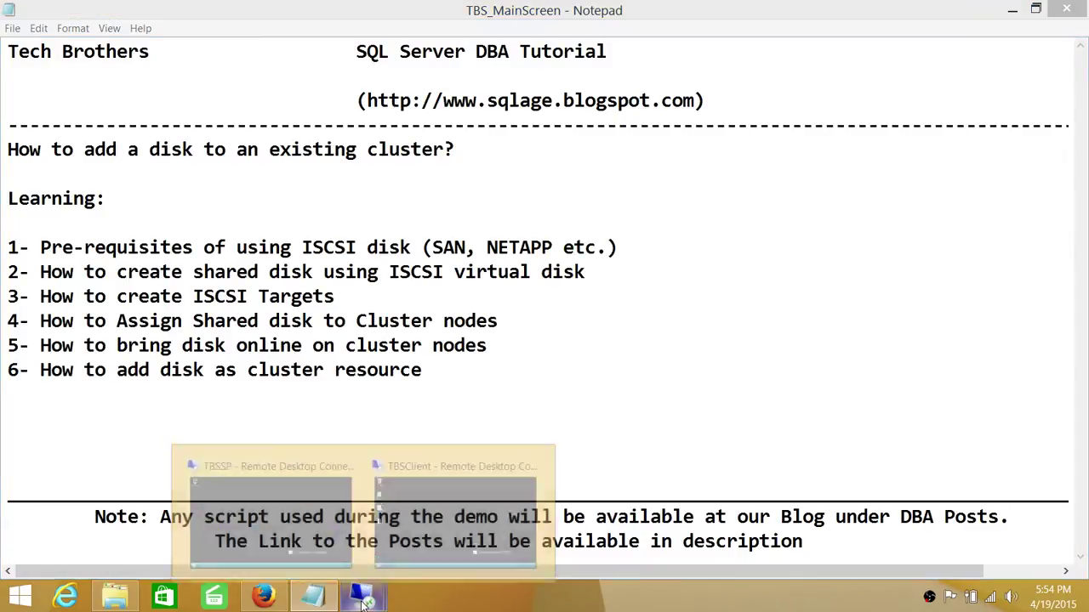
pyautogui.click(321, 513)
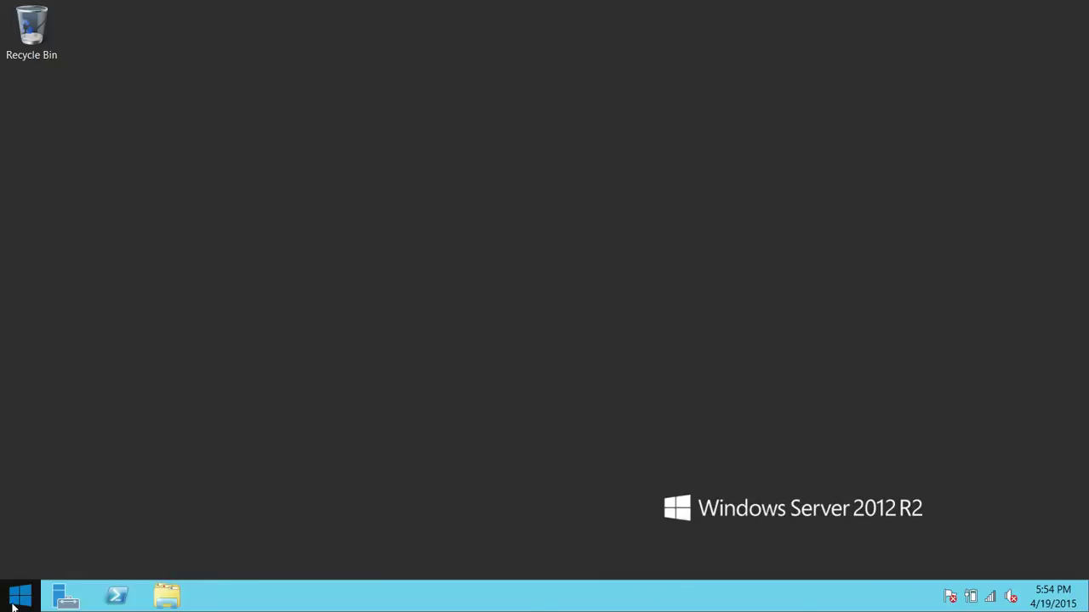
pyautogui.click(67, 599)
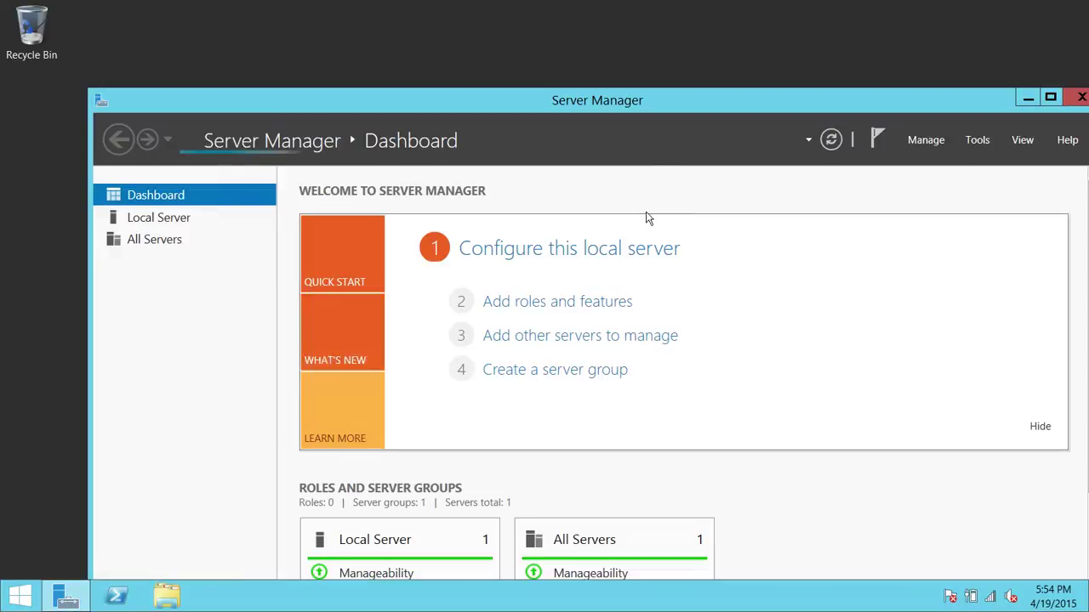
pyautogui.doubleClick(663, 101)
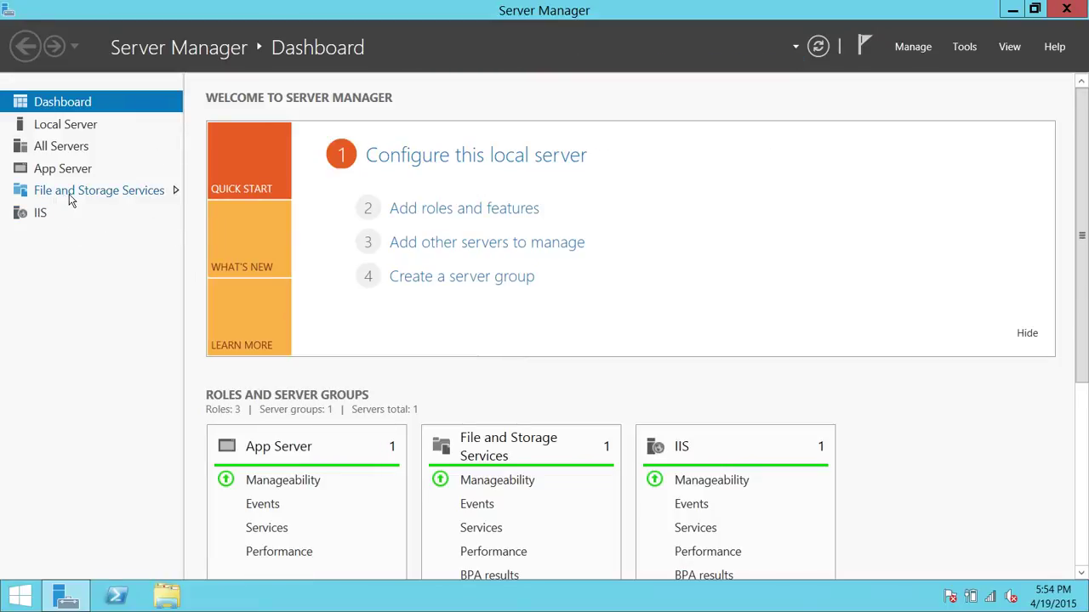
pyautogui.click(108, 202)
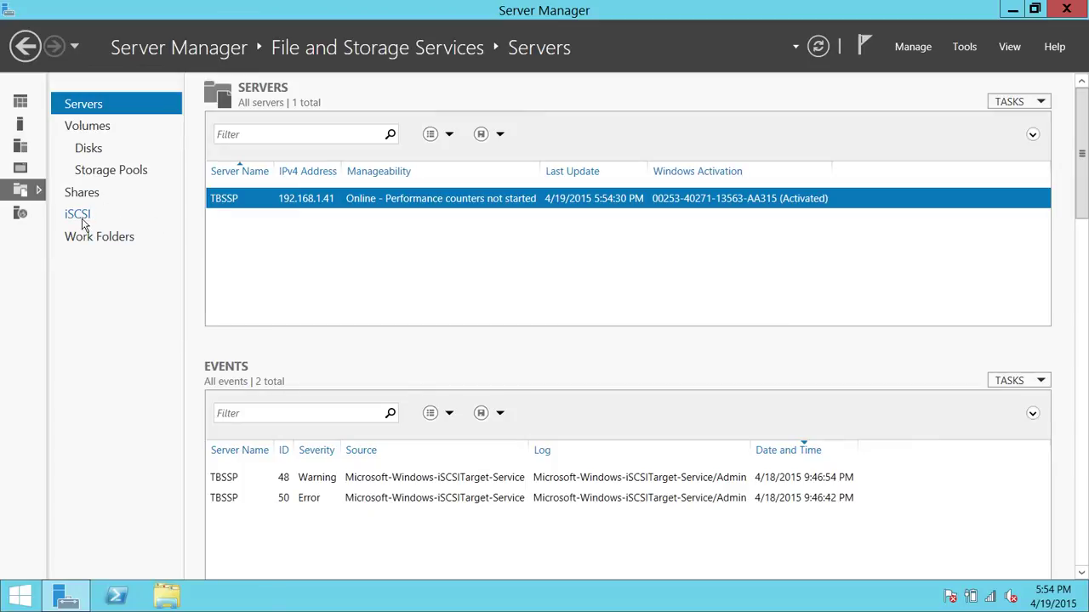
pyautogui.click(81, 220)
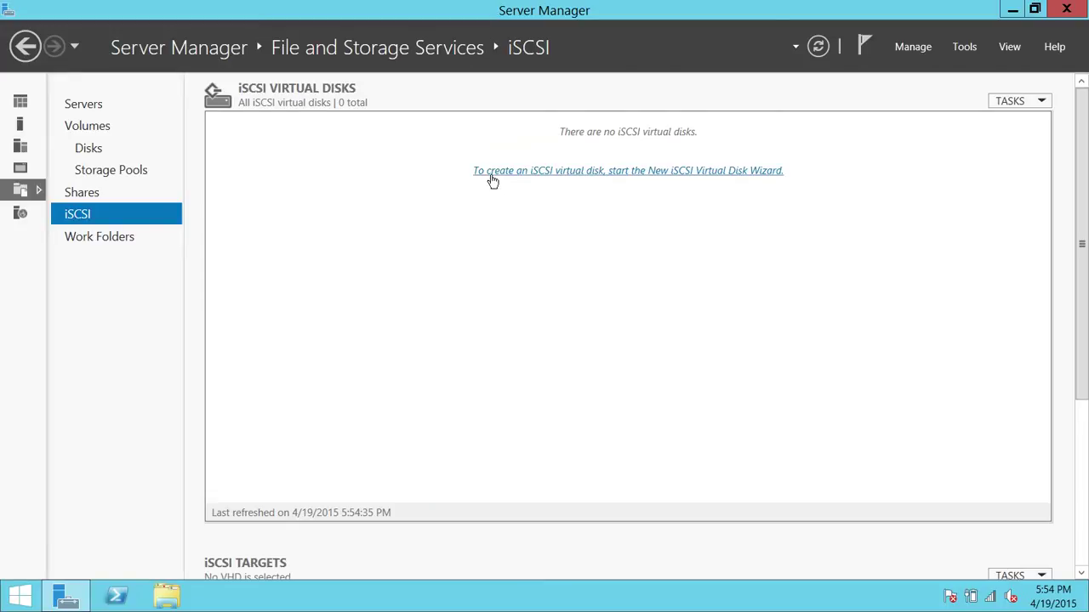
# - Start a new iSCSI virtual disk and set its location to volume C: on server TBSSP
pyautogui.click(577, 174)
pyautogui.moveTo(477, 121); pyautogui.dragTo(500, 52)
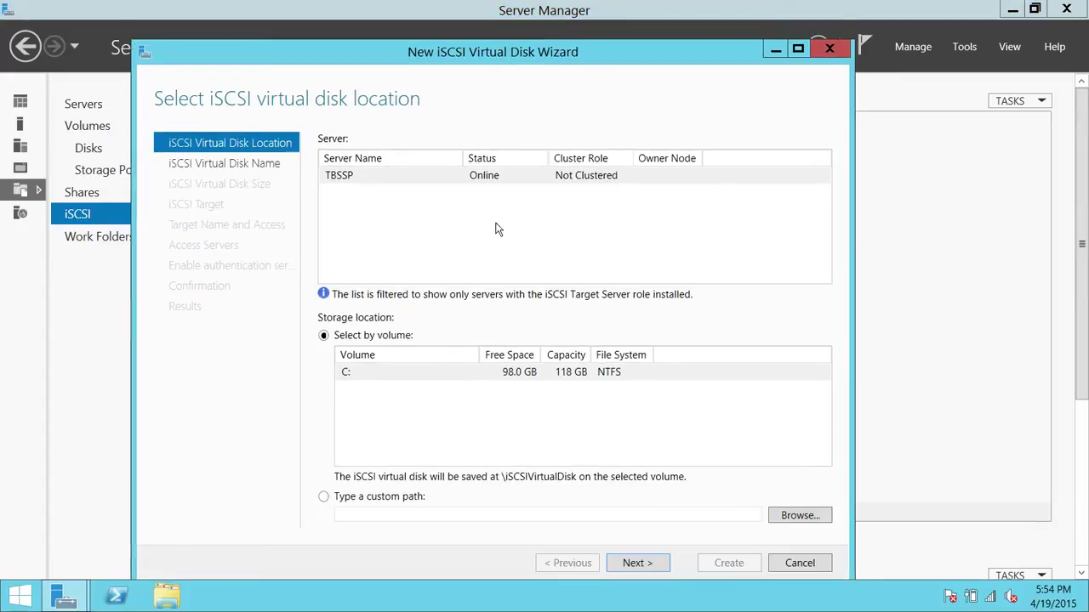
pyautogui.click(378, 179)
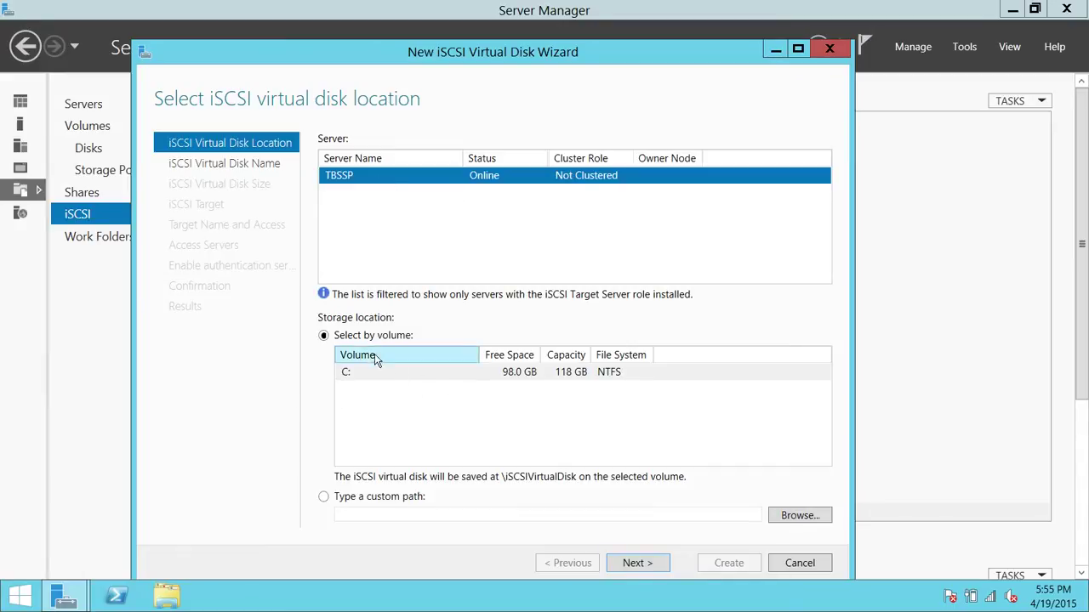
pyautogui.click(386, 379)
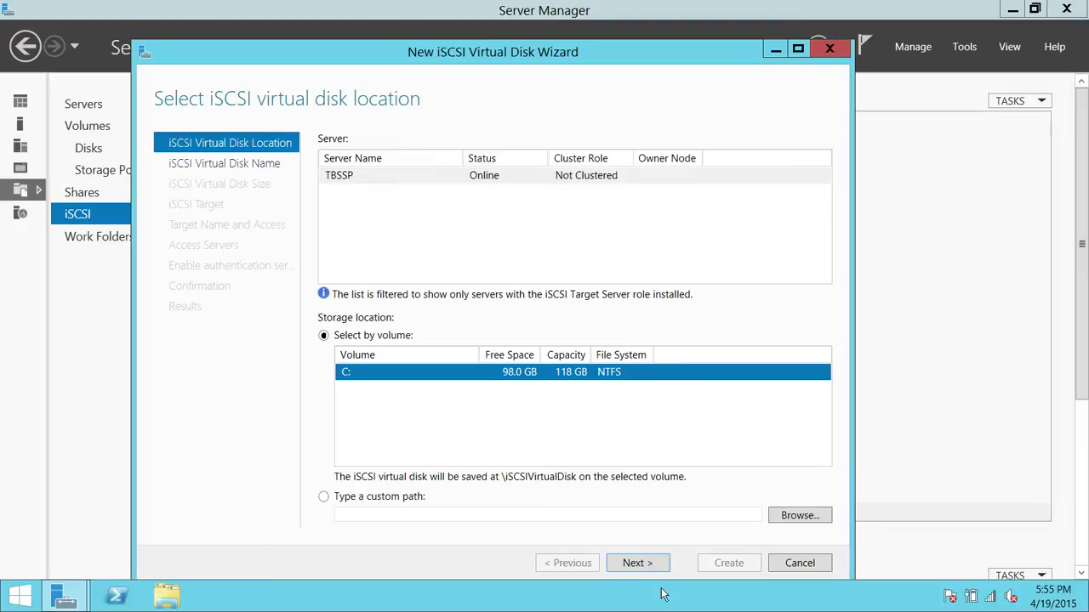
pyautogui.click(637, 566)
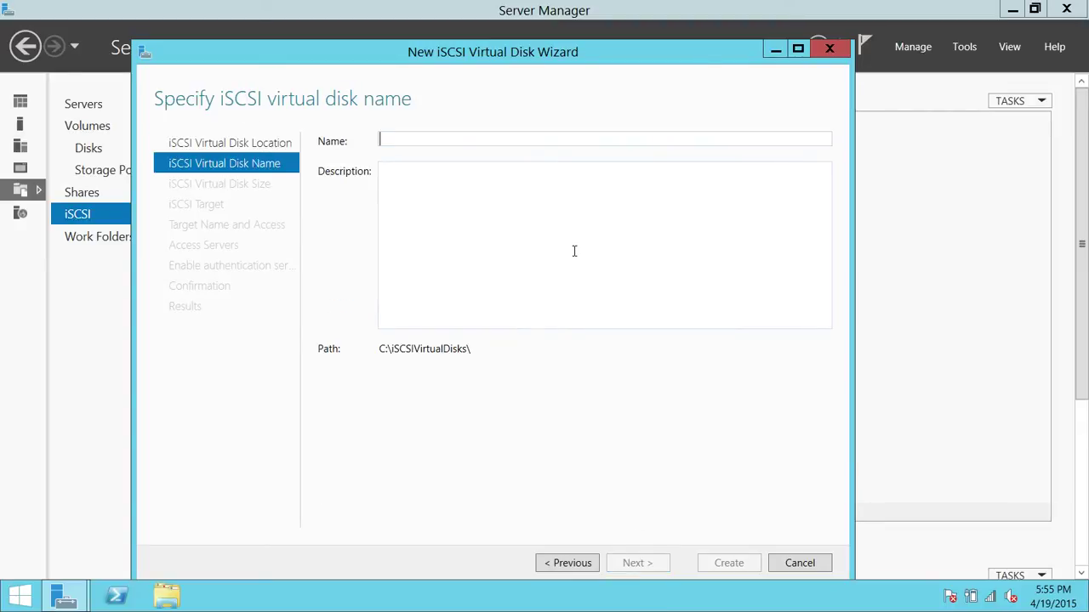
# - Name the virtual disk SharedDiskQ and give it a fixed size of 1 GB, cleared on allocation
pyautogui.click(425, 140)
pyautogui.write('Shared')
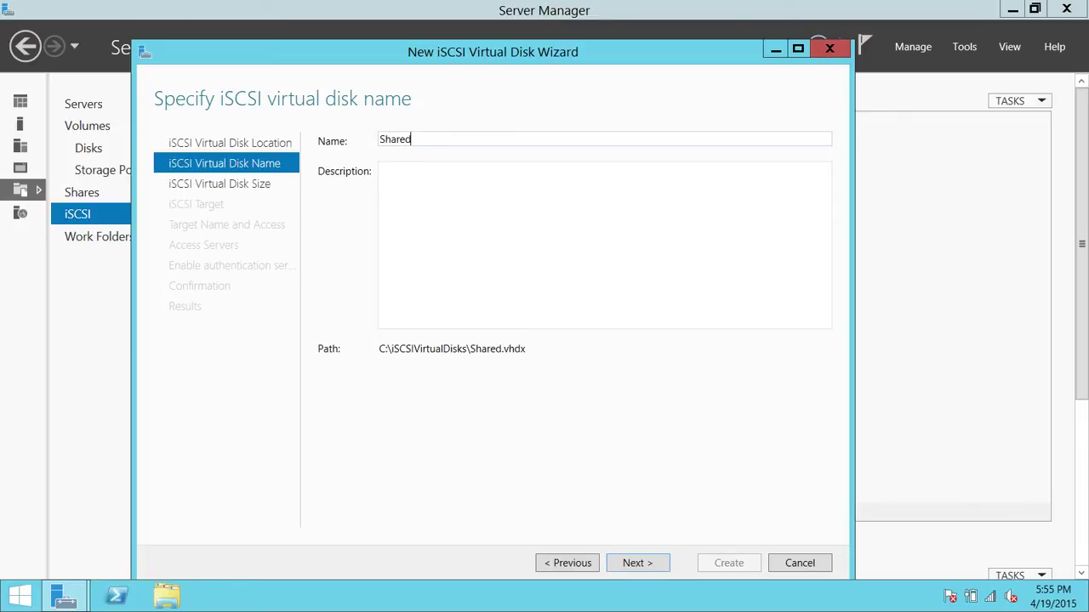
pyautogui.write('DiskQ')
pyautogui.click(395, 183)
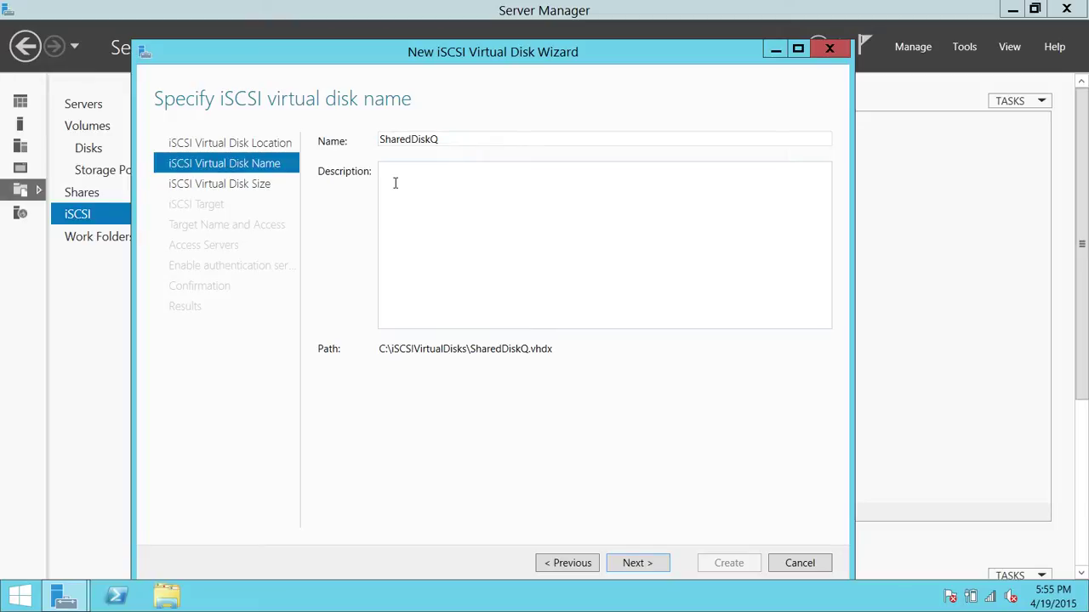
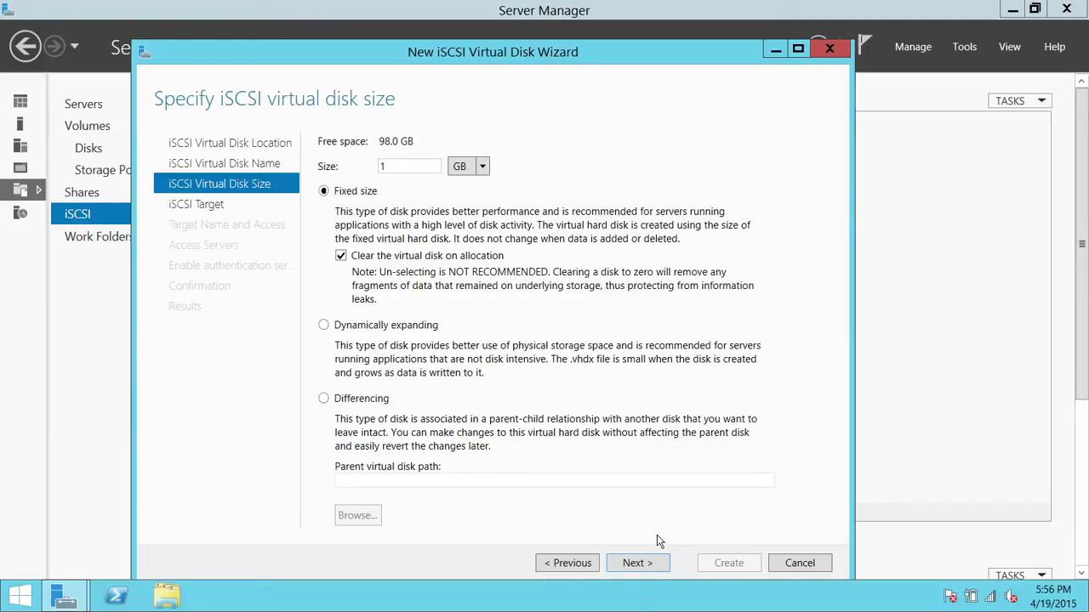
pyautogui.click(652, 565)
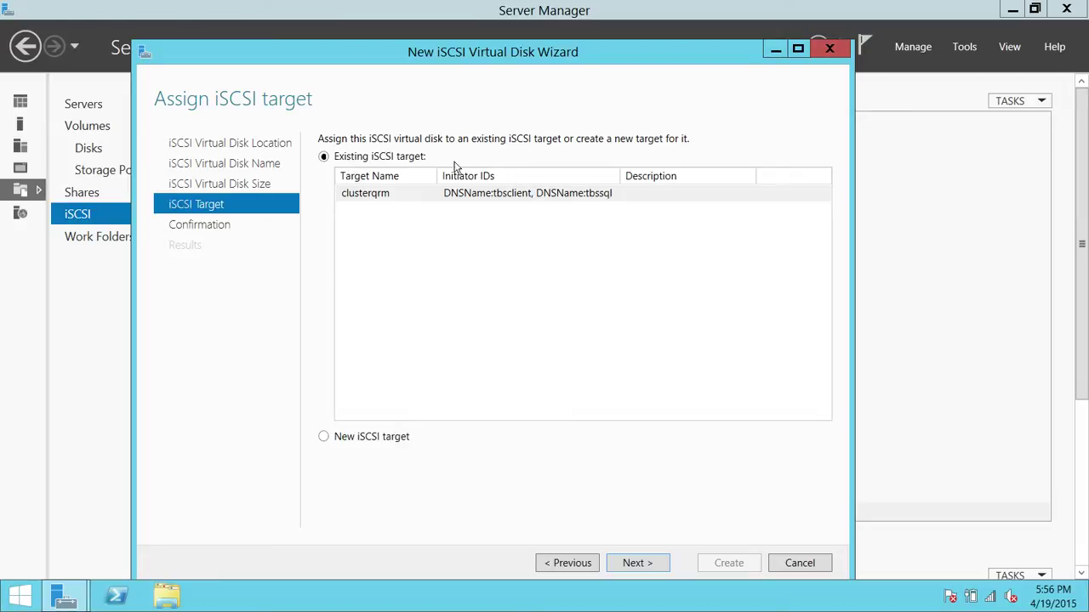
# - Assign the disk to a new iSCSI target named ClusterQDrive
pyautogui.click(410, 197)
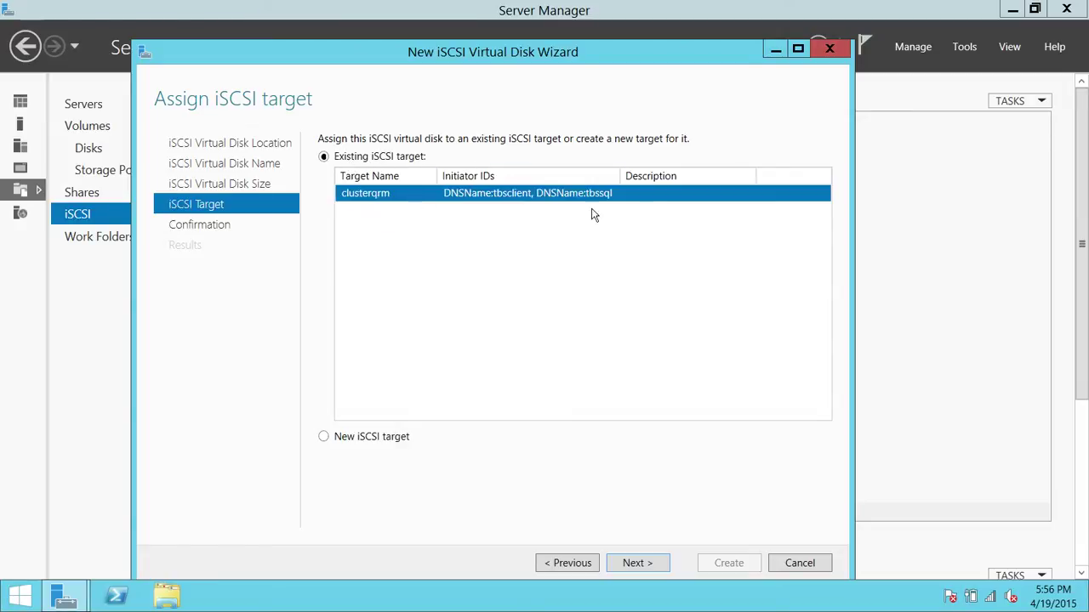
pyautogui.click(324, 438)
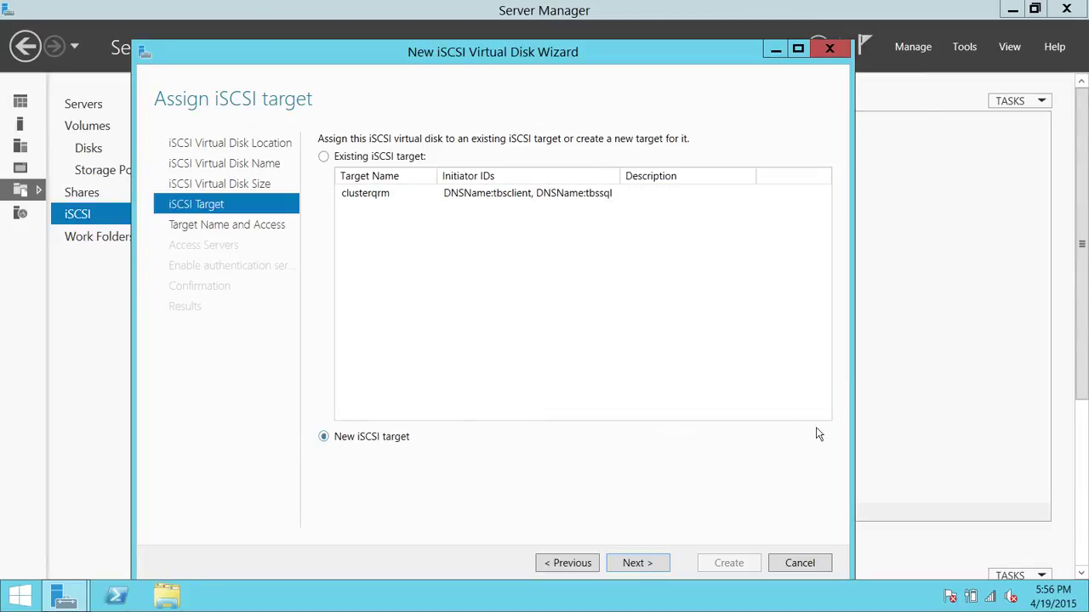
pyautogui.click(637, 565)
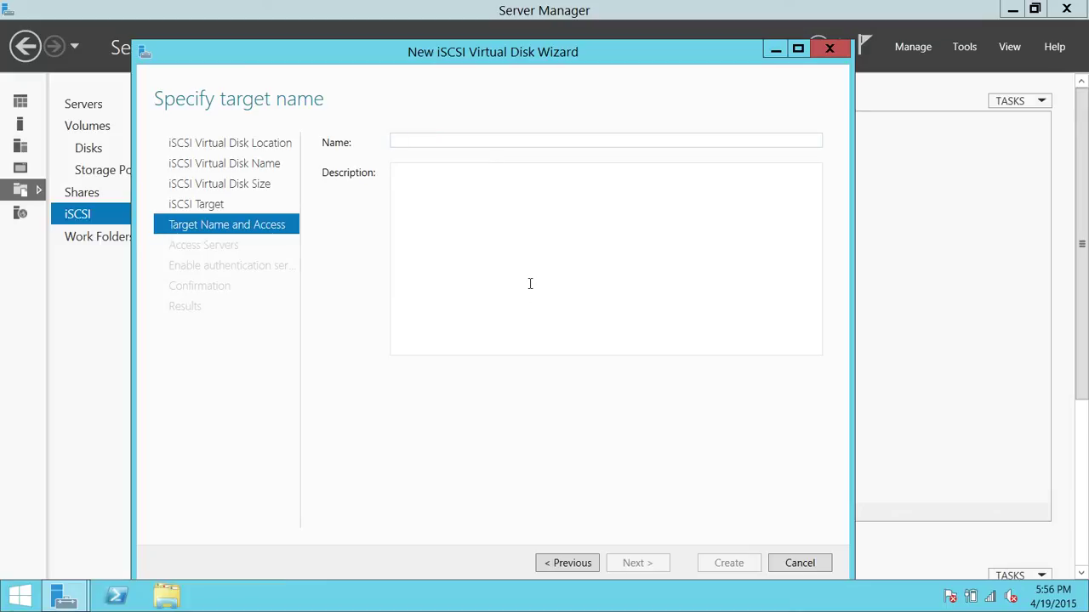
pyautogui.write('QU')
pyautogui.press('BackSpace')
pyautogui.write('C')
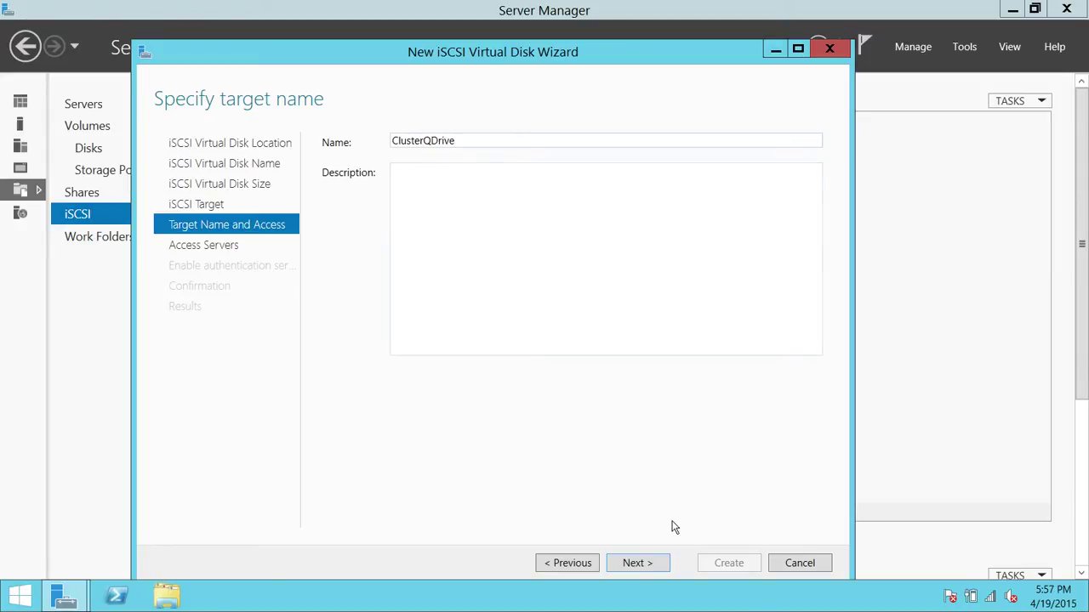
pyautogui.click(642, 565)
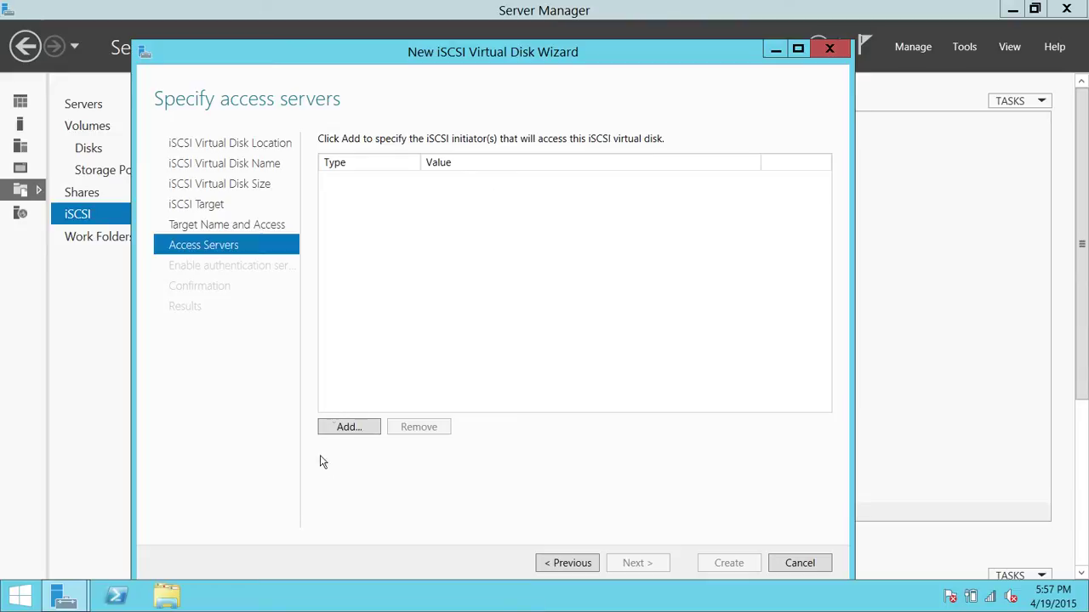
# - Add the cluster node TBSClient as an access server, identified by DNS name
pyautogui.click(349, 427)
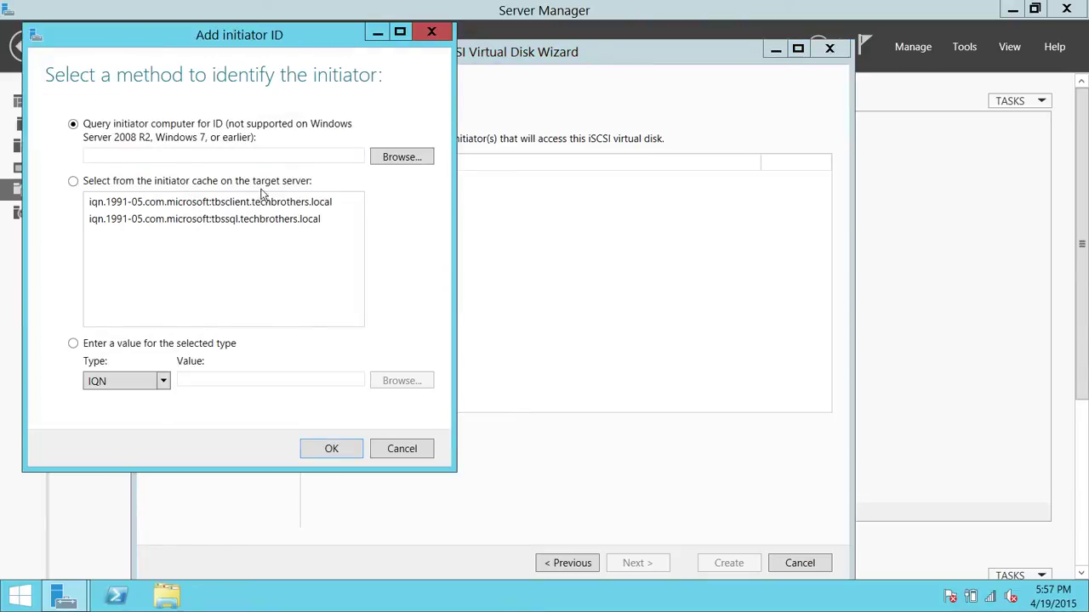
pyautogui.click(164, 380)
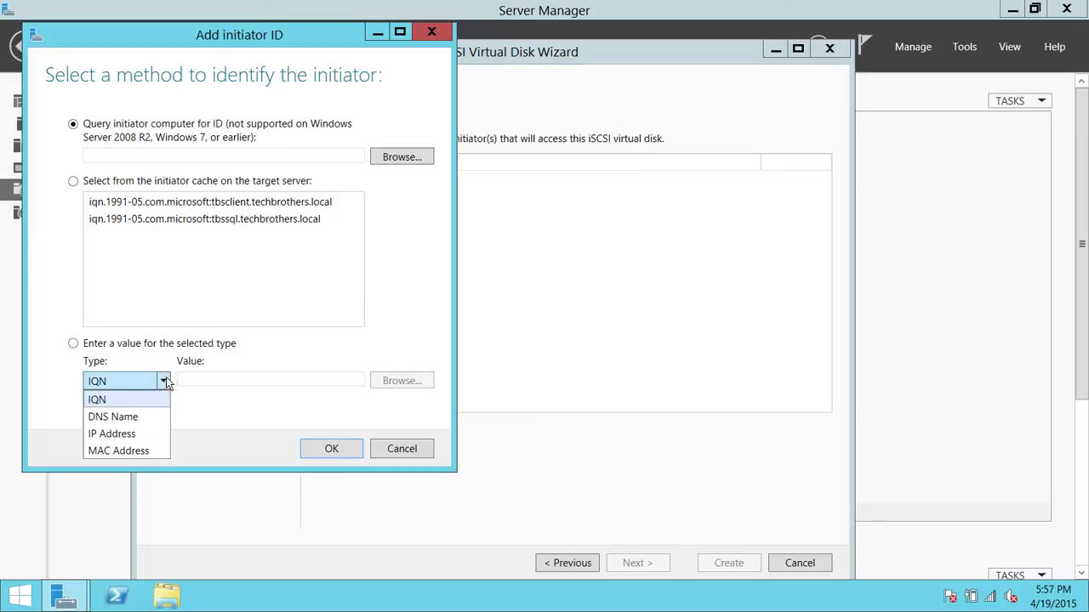
pyautogui.click(49, 243)
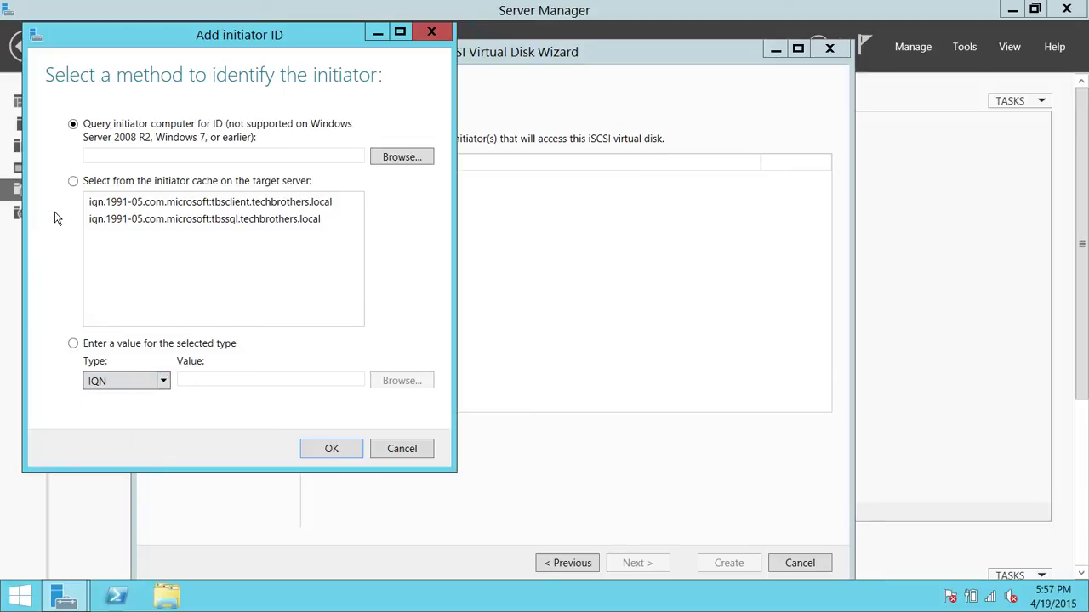
pyautogui.click(151, 349)
pyautogui.click(164, 381)
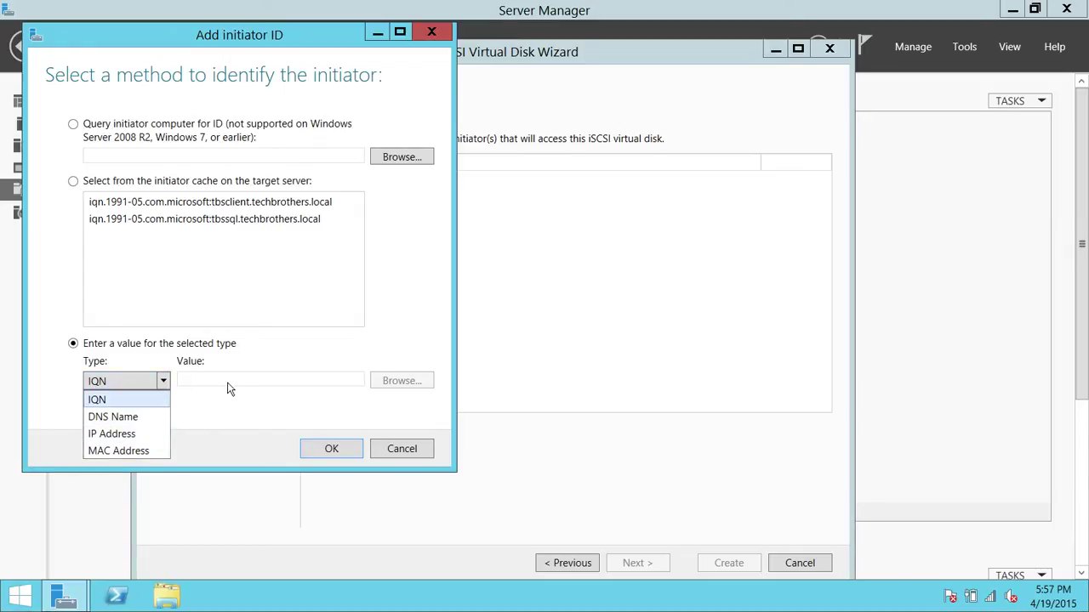
pyautogui.click(128, 417)
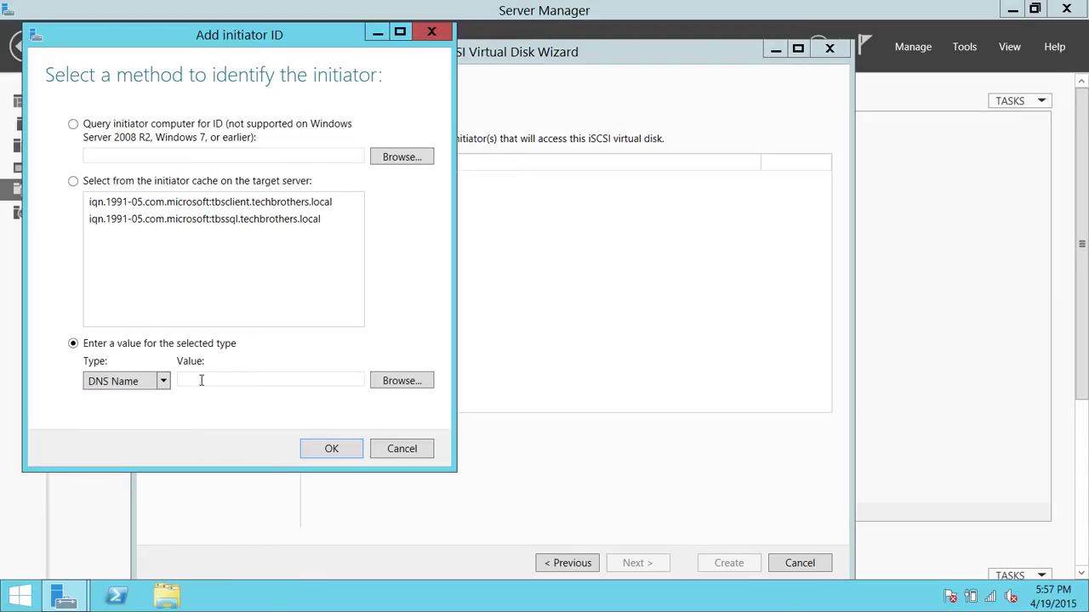
pyautogui.click(207, 379)
pyautogui.write('TBSClient')
pyautogui.click(331, 449)
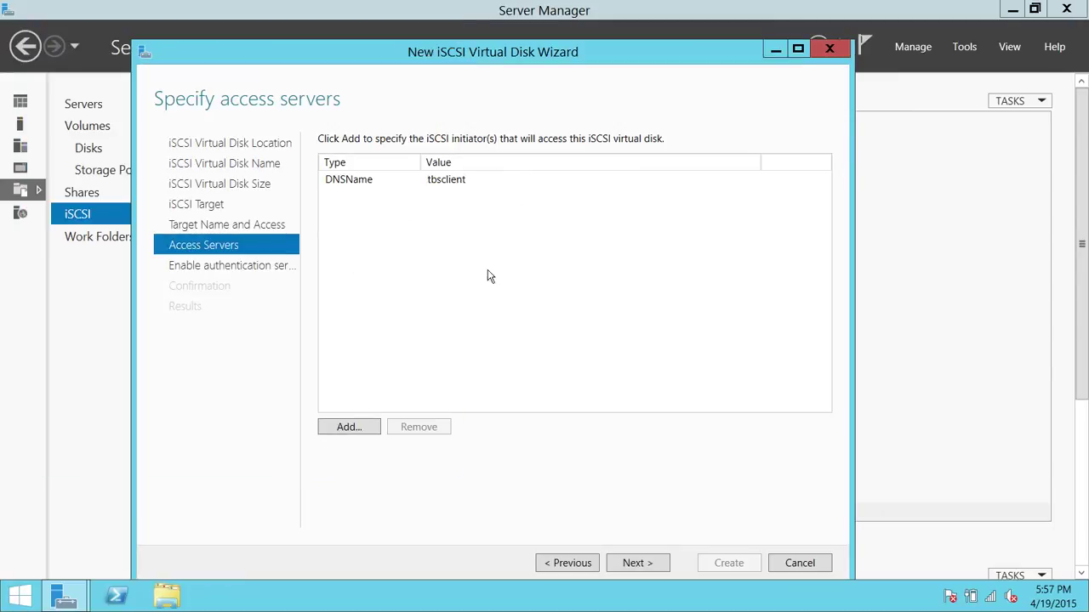
# - Add TBSSQL as a second access server, identified by DNS name
pyautogui.click(351, 427)
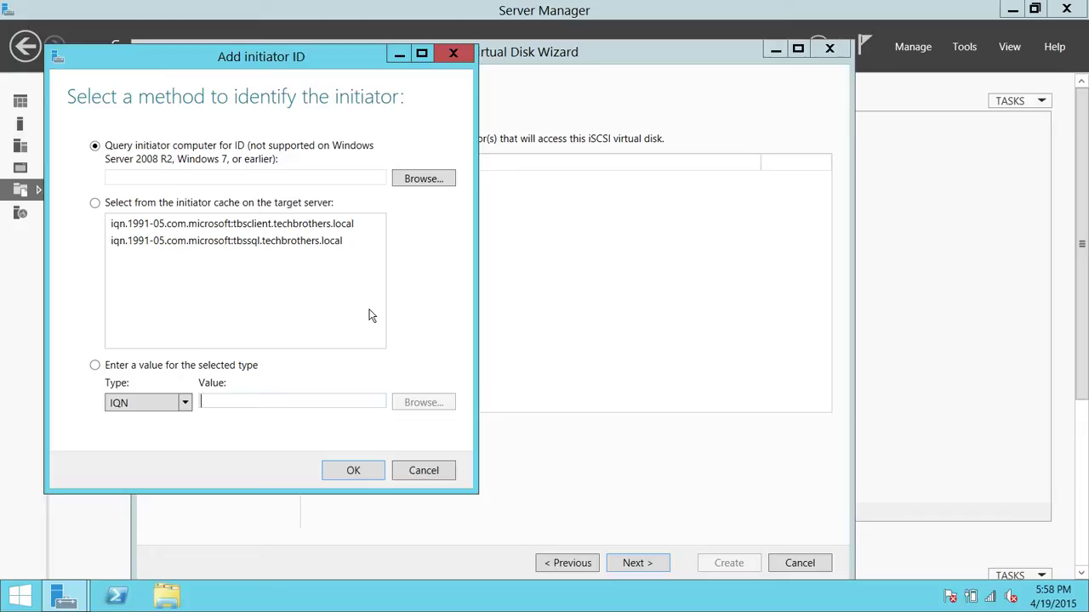
pyautogui.write('SSQL')
pyautogui.click(185, 403)
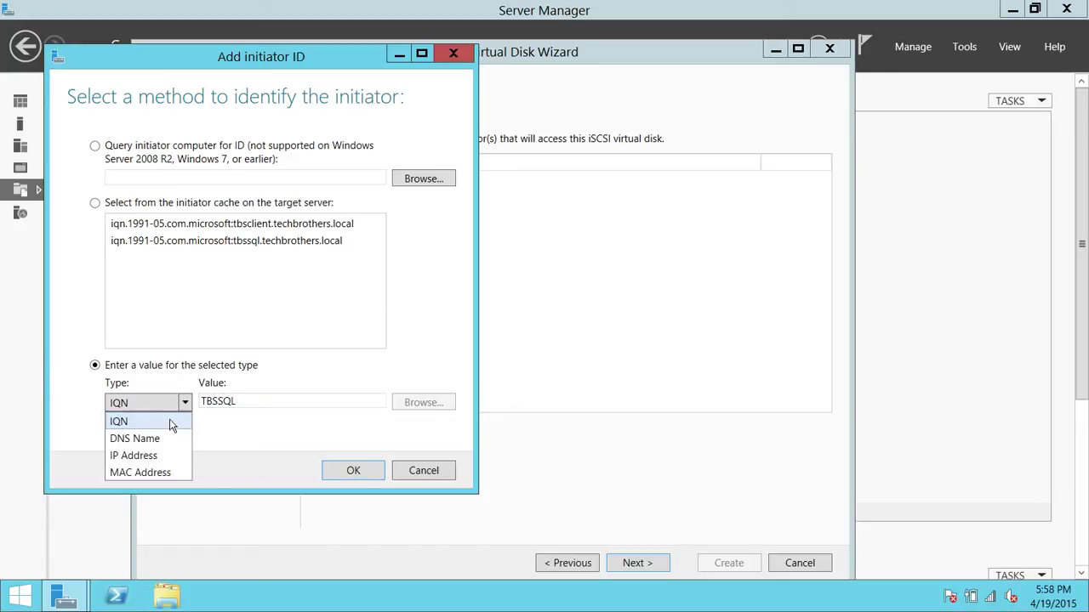
pyautogui.click(157, 435)
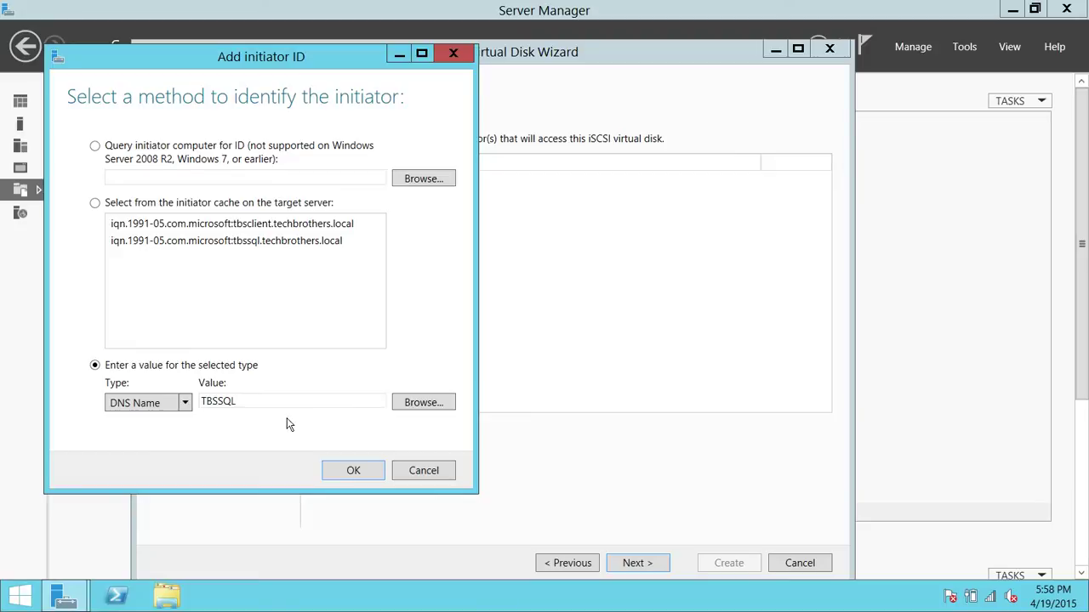
pyautogui.click(355, 471)
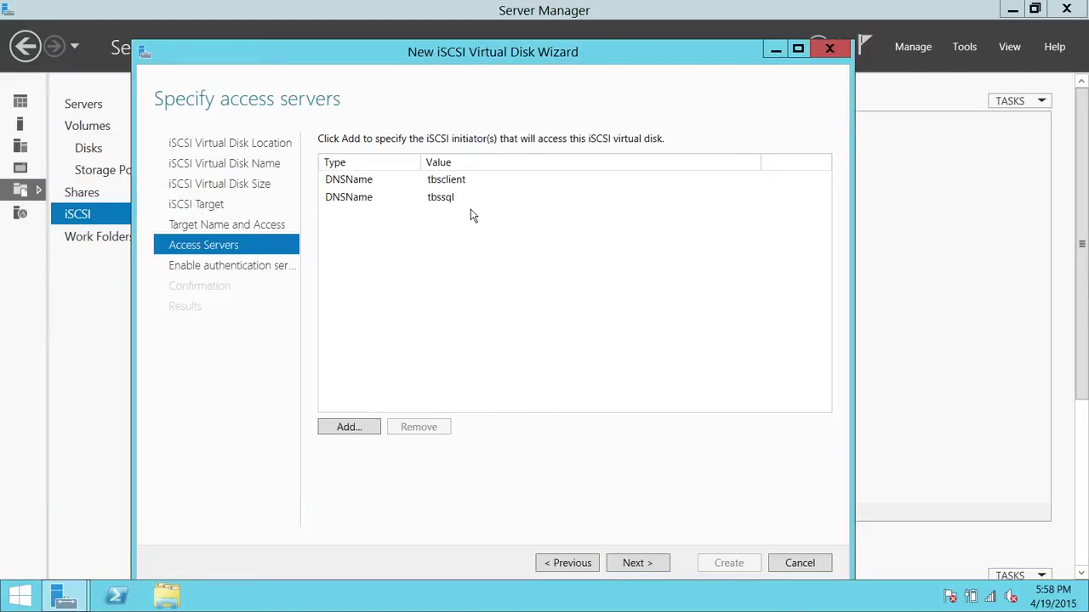
# - Accept both access servers, leave CHAP and reverse CHAP disabled, and create the iSCSI virtual disk, closing the wizard at the end
pyautogui.click(451, 184)
pyautogui.click(453, 192)
pyautogui.click(452, 185)
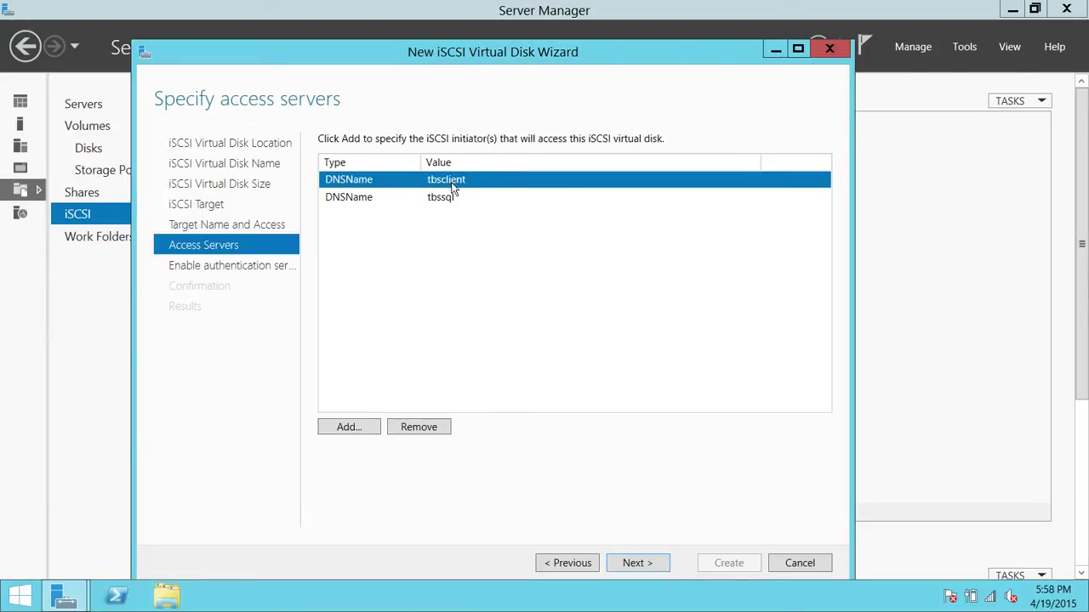
pyautogui.click(446, 196)
pyautogui.click(451, 184)
pyautogui.click(637, 564)
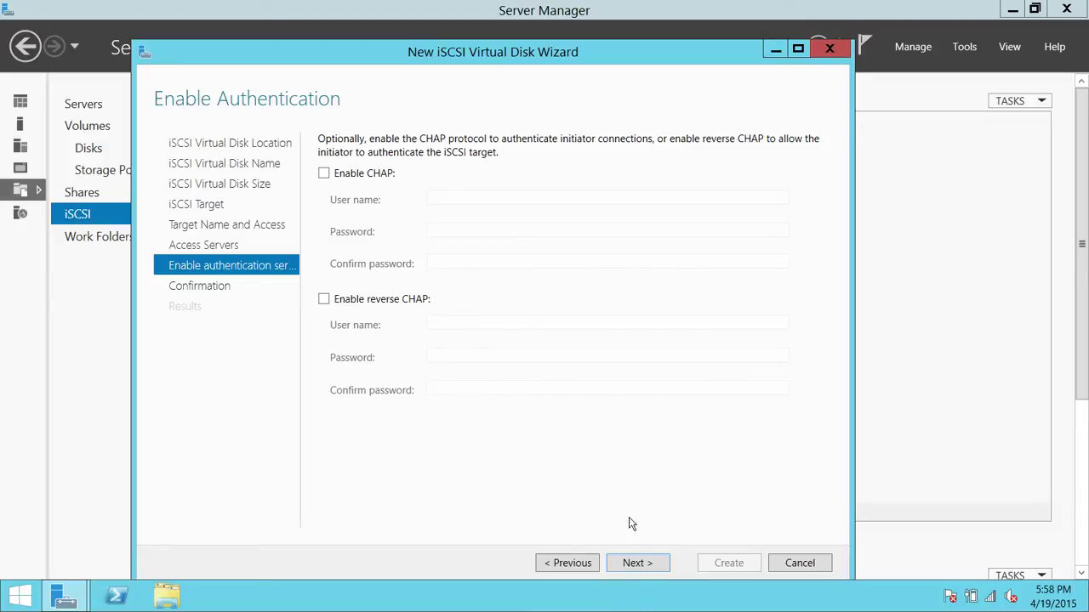
pyautogui.click(638, 563)
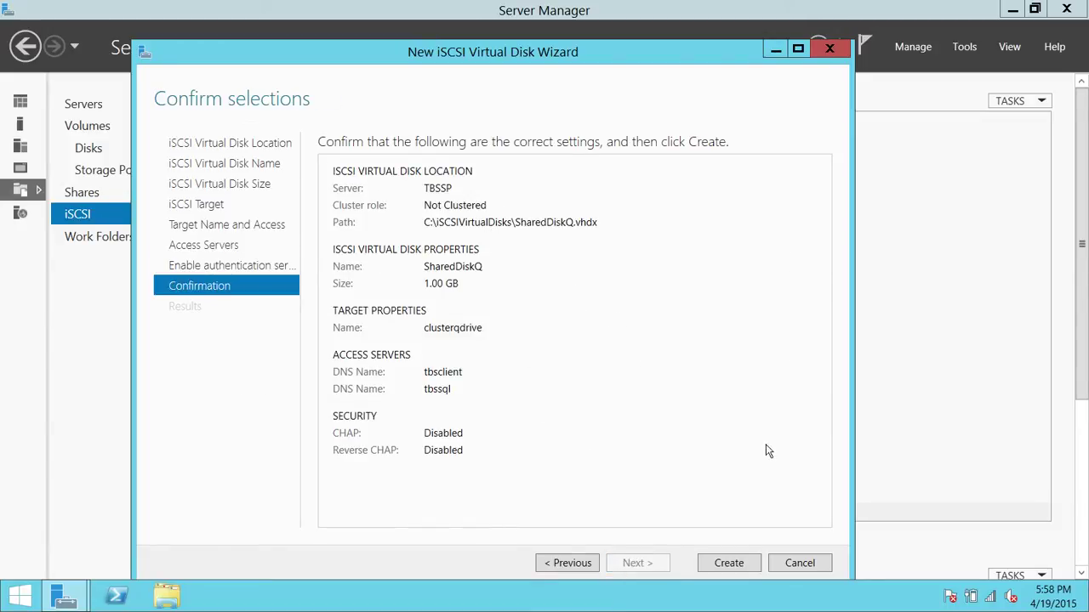
pyautogui.click(728, 565)
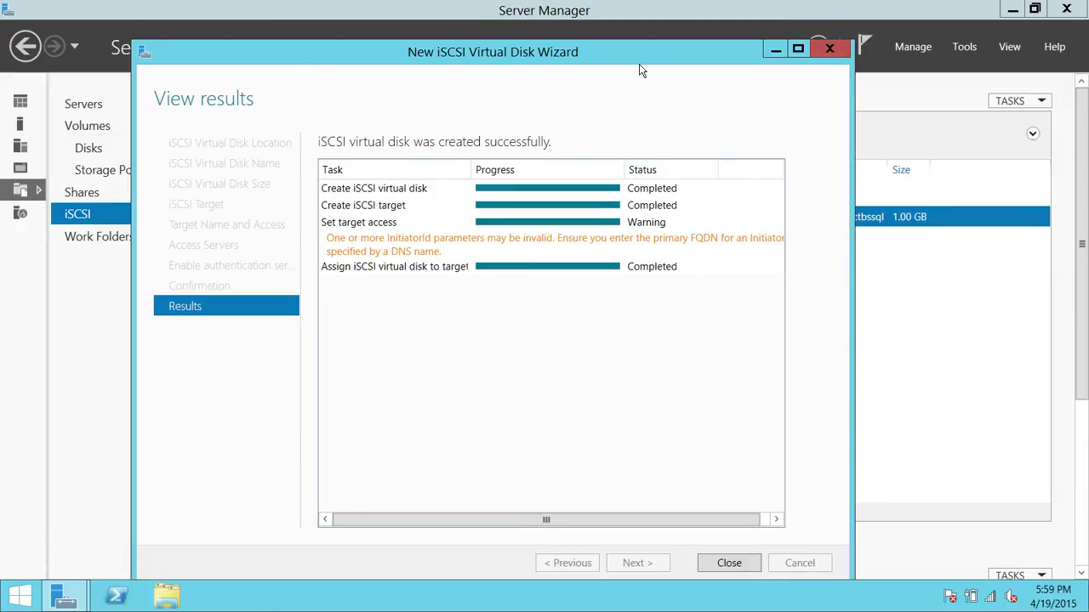
pyautogui.moveTo(486, 8)
pyautogui.click(729, 565)
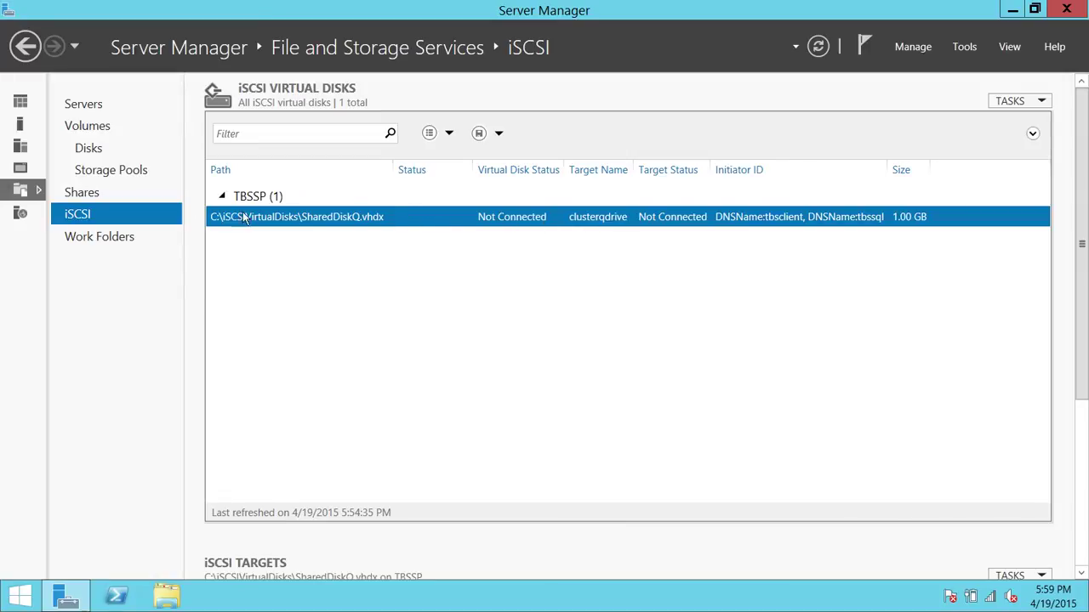
# - Assign the SharedDiskQ.vhdx virtual disk to the existing iSCSI target clusterqdrive and close the wizard after the assignment
pyautogui.rightClick(278, 222)
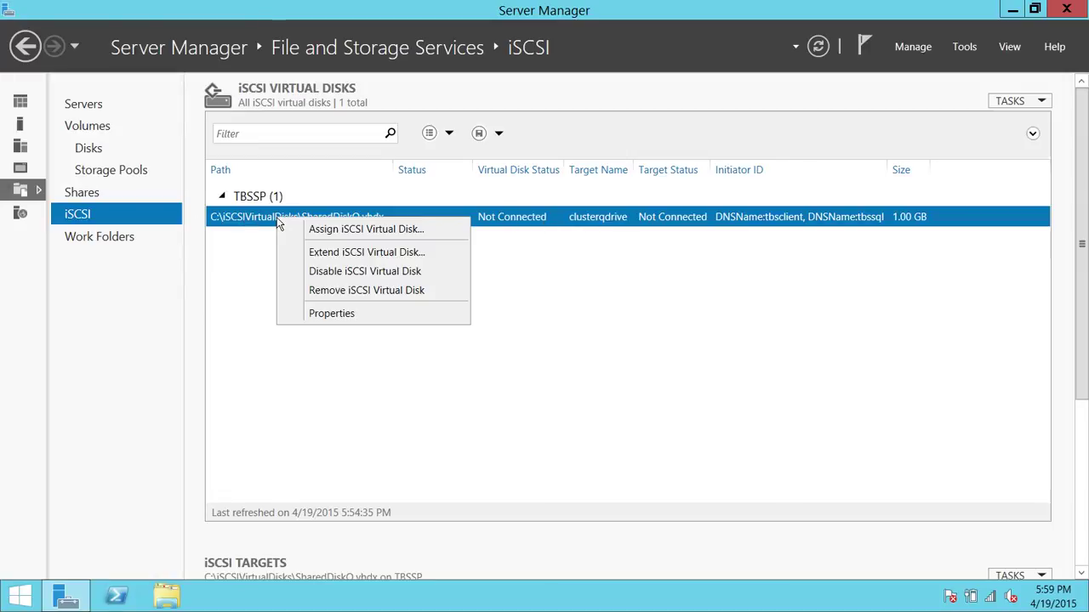
pyautogui.click(320, 233)
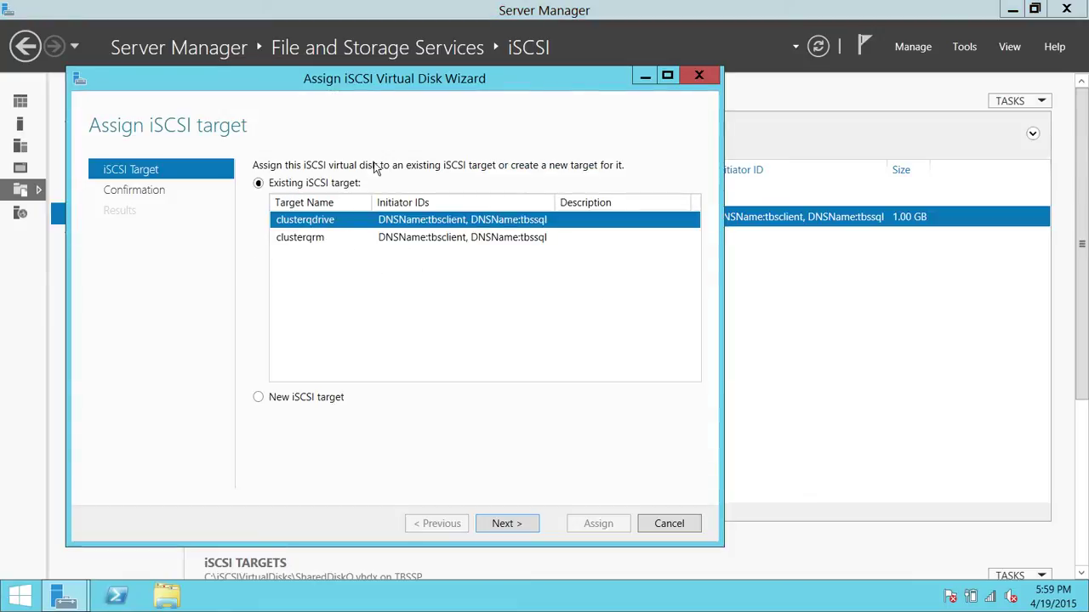
pyautogui.click(302, 242)
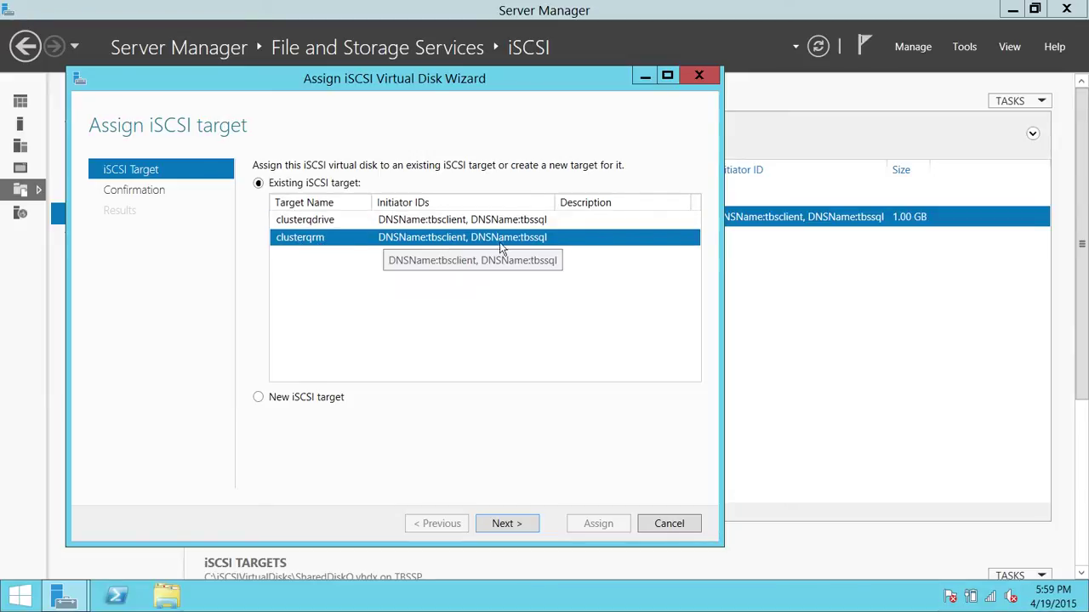
pyautogui.click(330, 222)
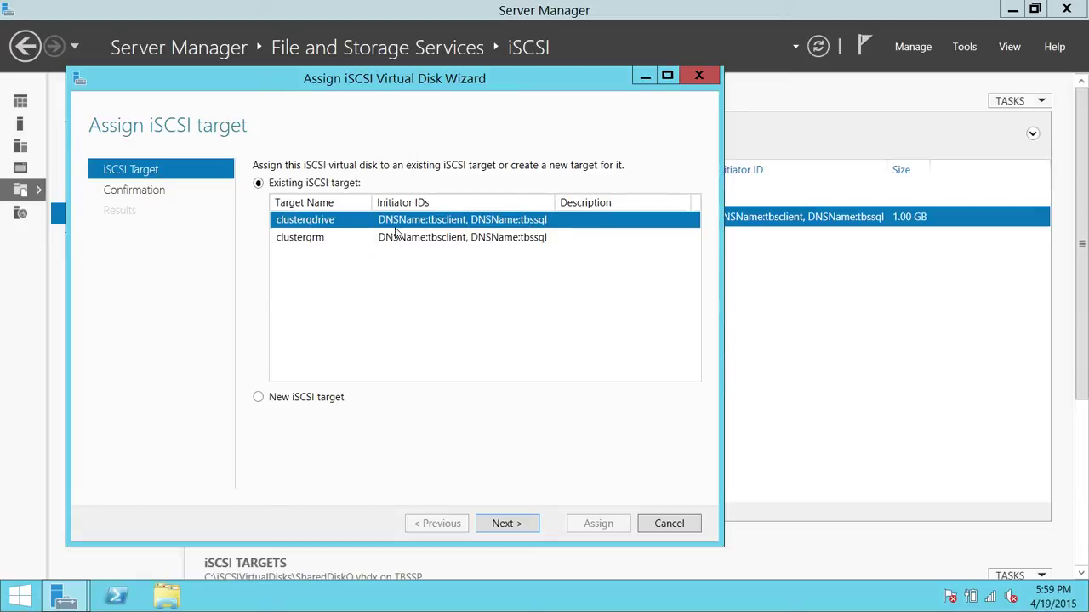
pyautogui.click(302, 242)
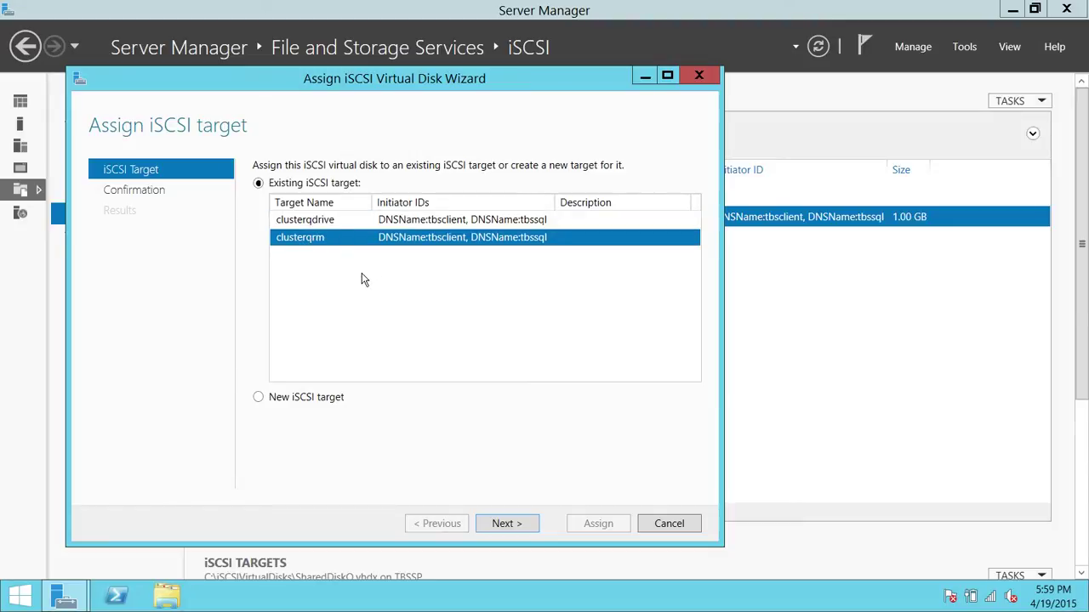
pyautogui.press('Up')
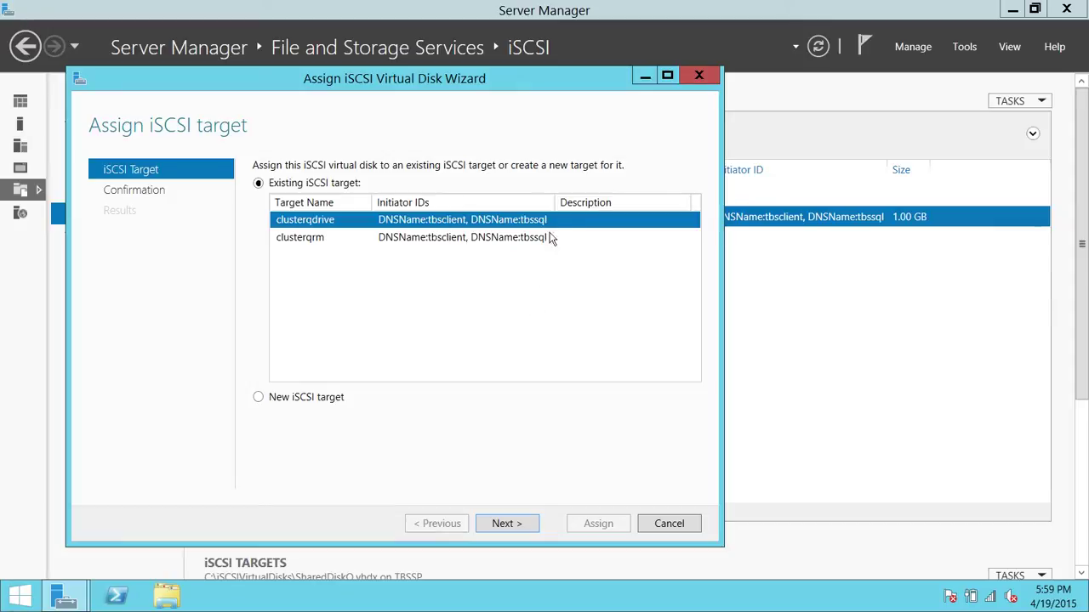
pyautogui.moveTo(554, 205); pyautogui.dragTo(600, 208)
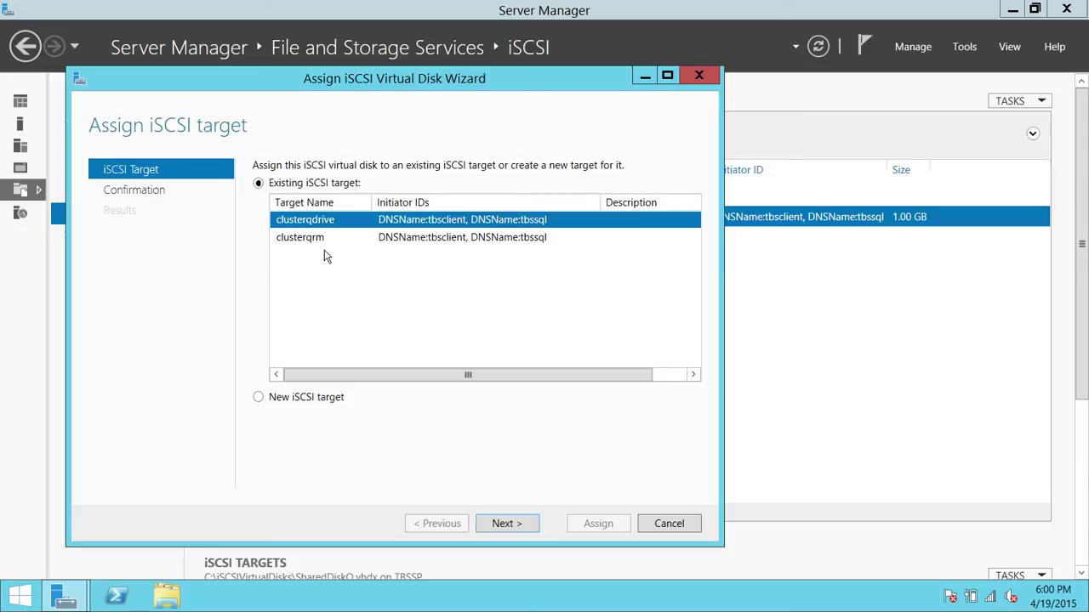
pyautogui.click(514, 524)
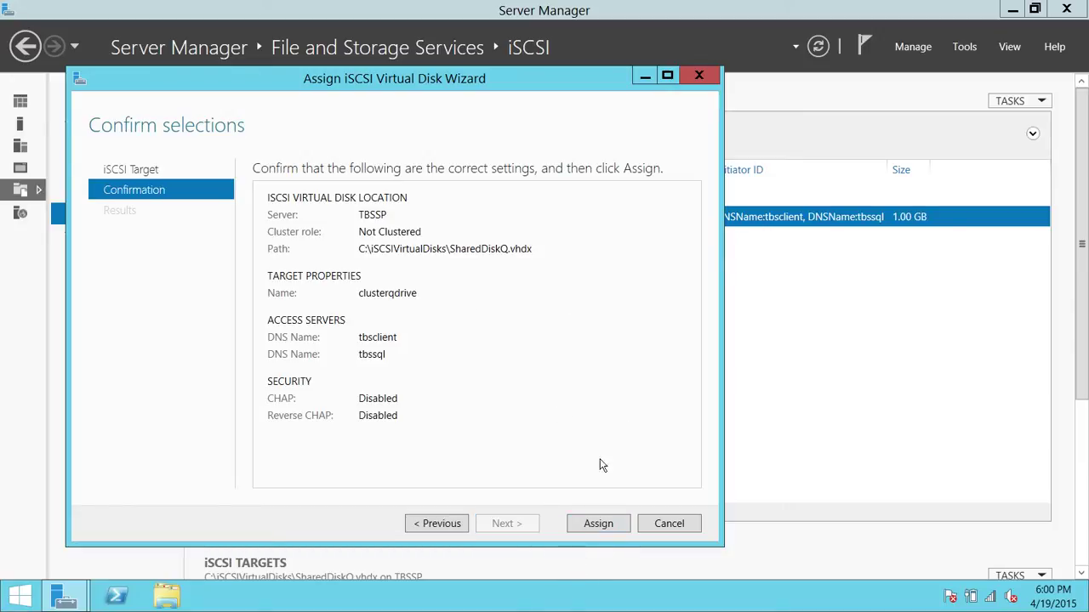
pyautogui.click(593, 524)
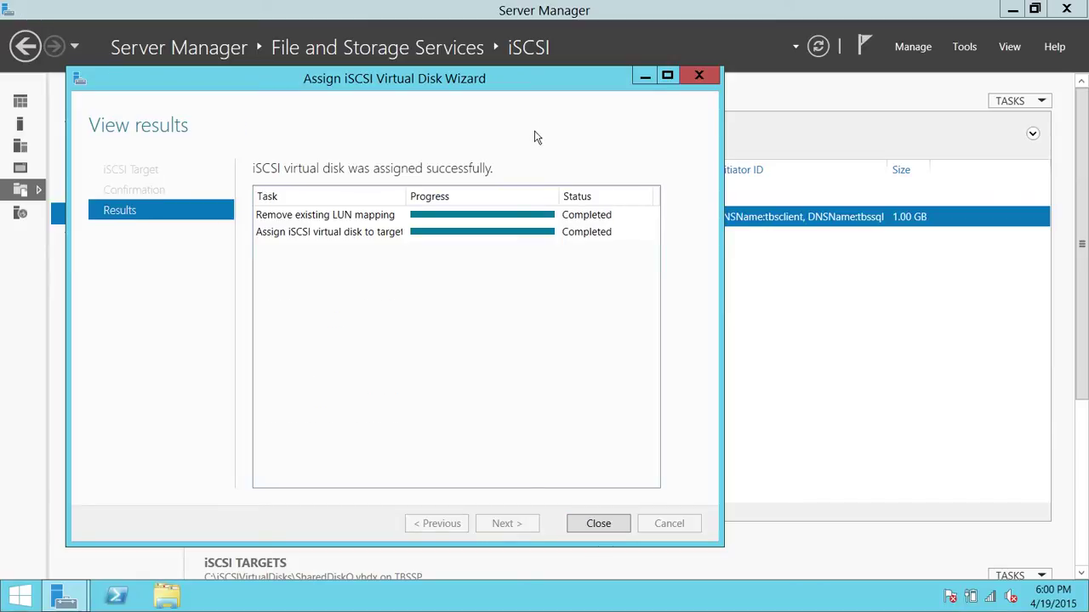
pyautogui.click(597, 524)
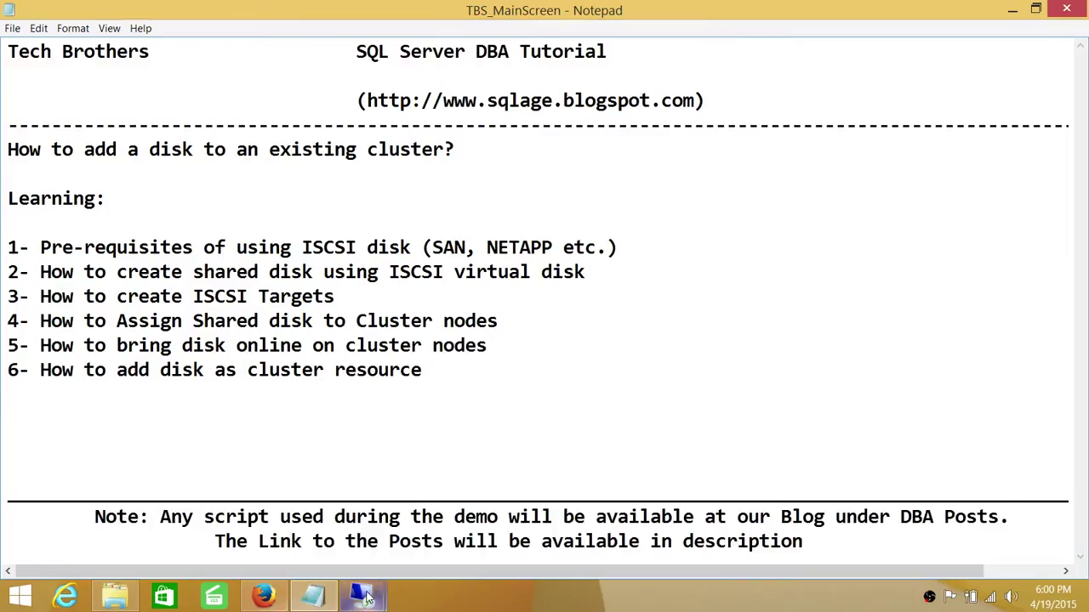
# - Switch to the TBSClient remote session and open the iSCSI page of File and Storage Services in Server Manager
pyautogui.moveTo(361, 596)
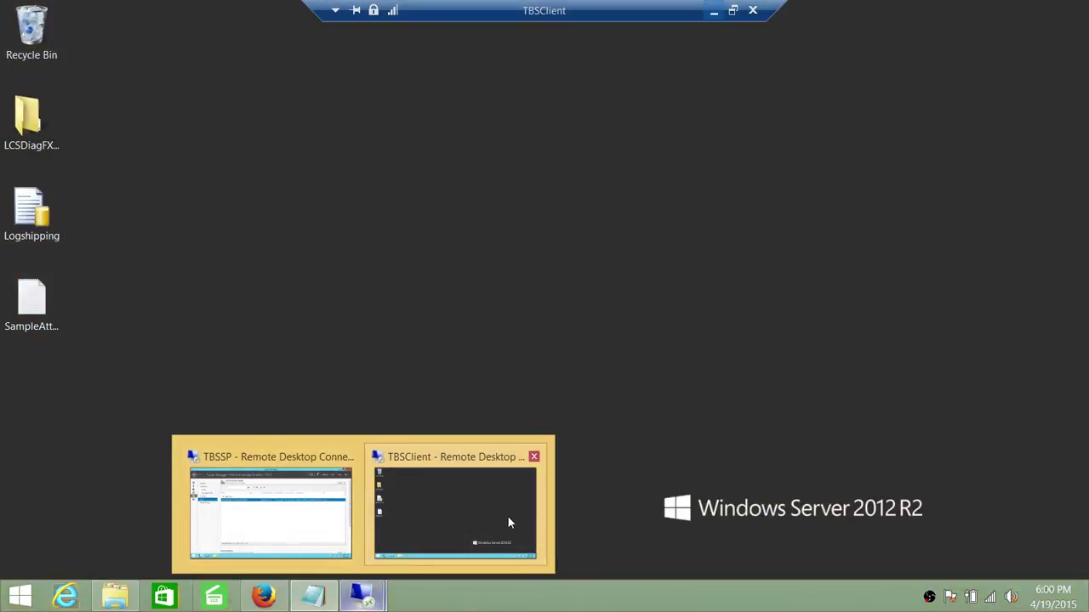
pyautogui.click(507, 518)
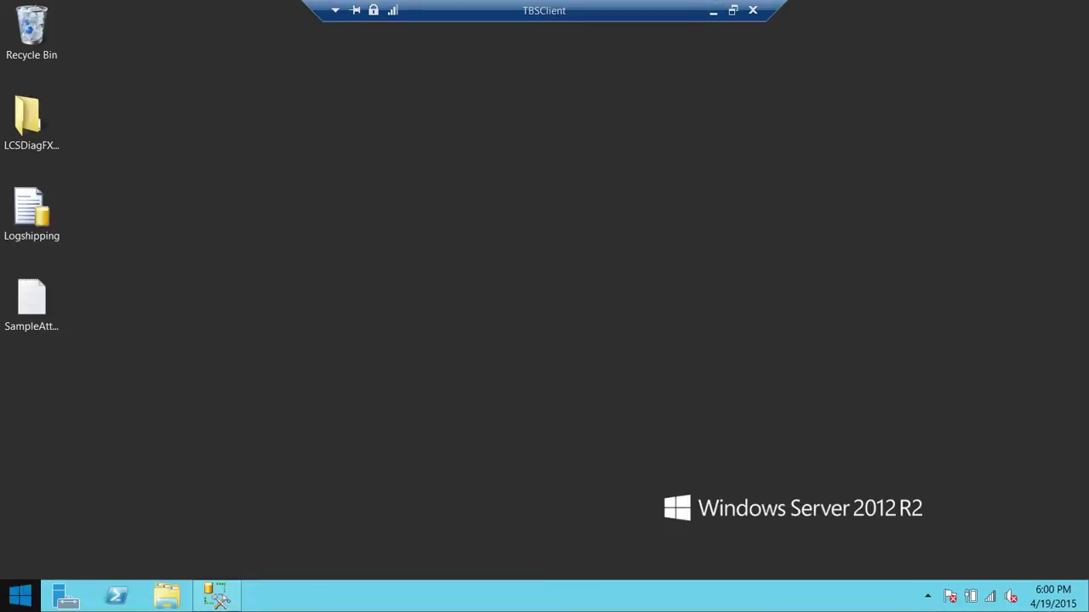
pyautogui.click(65, 595)
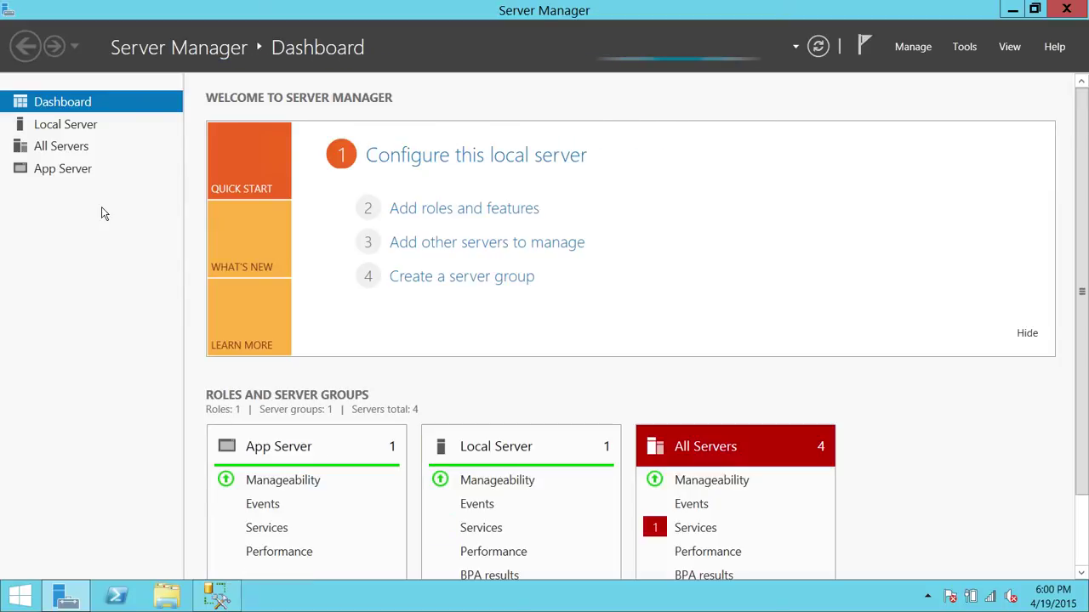
pyautogui.click(79, 198)
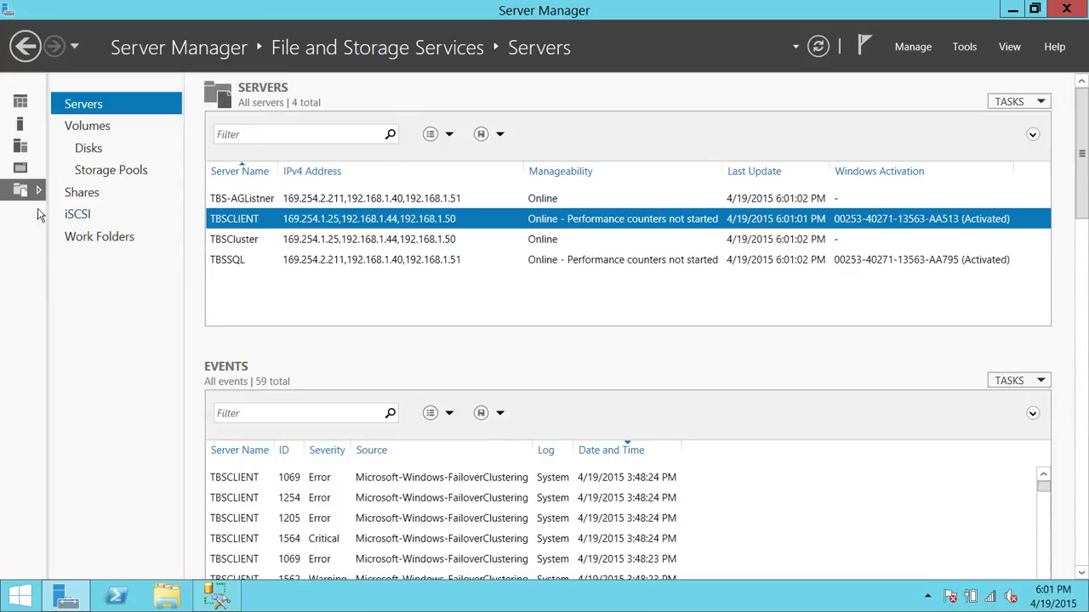
pyautogui.click(78, 213)
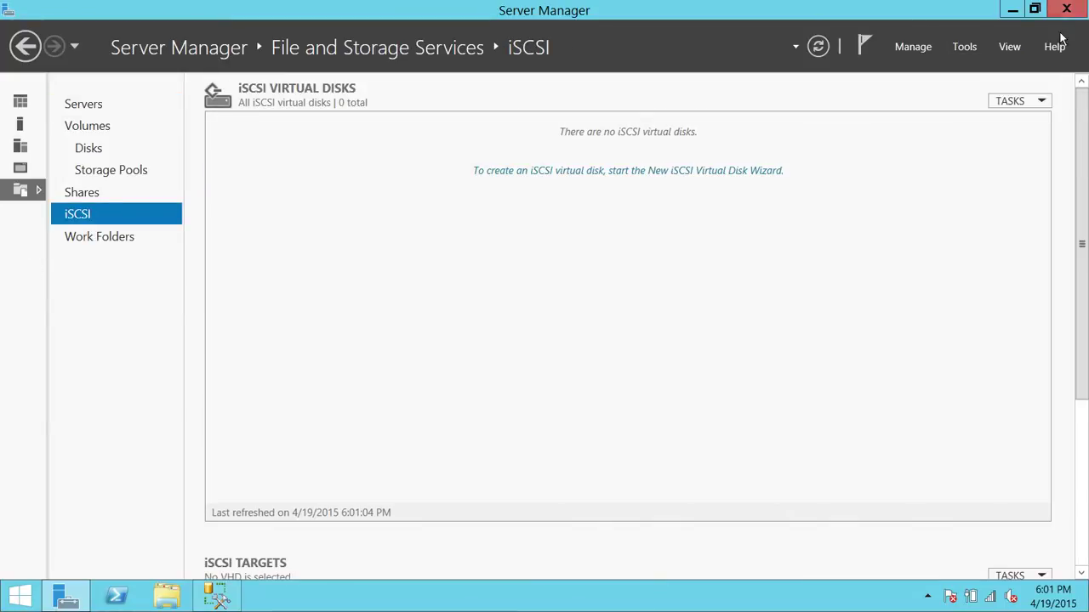
# - Open iSCSI Initiator on TBSClient and discover the targets on TBSSP with Quick Connect
pyautogui.click(964, 46)
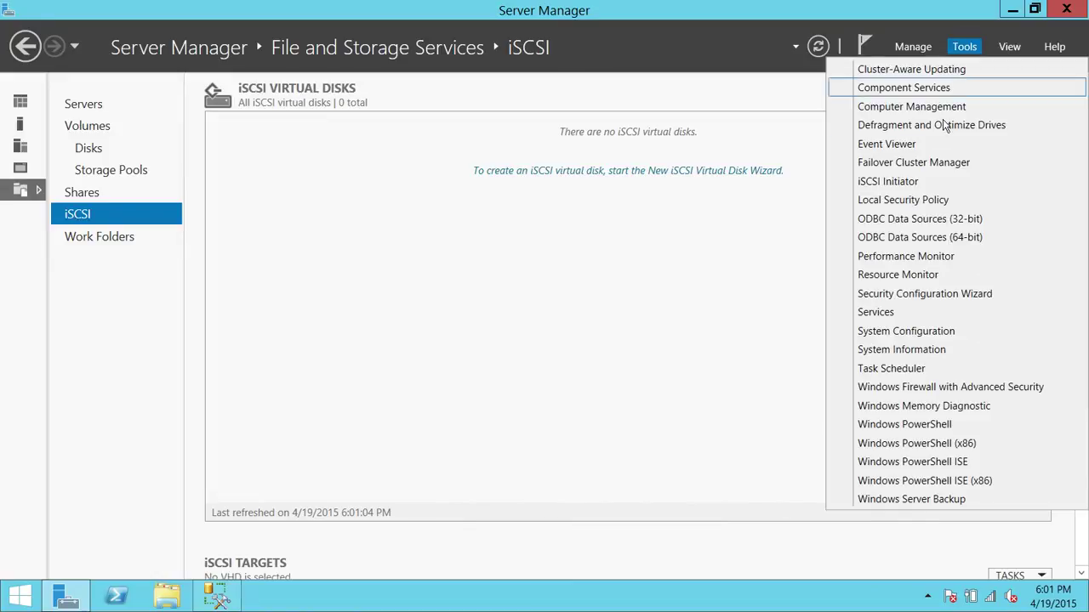
pyautogui.click(909, 189)
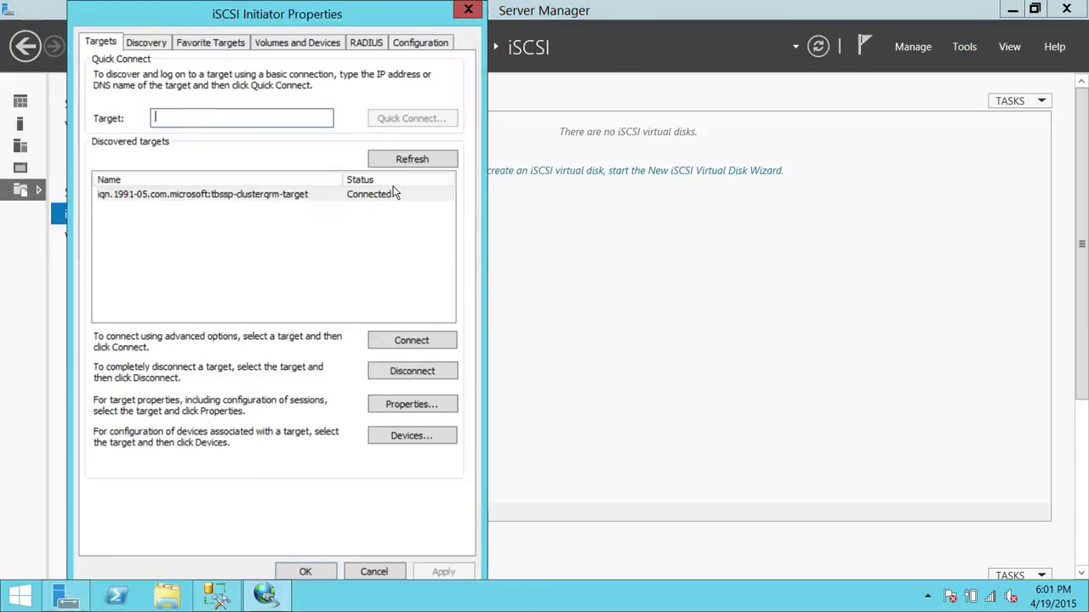
pyautogui.moveTo(298, 15); pyautogui.dragTo(550, 14)
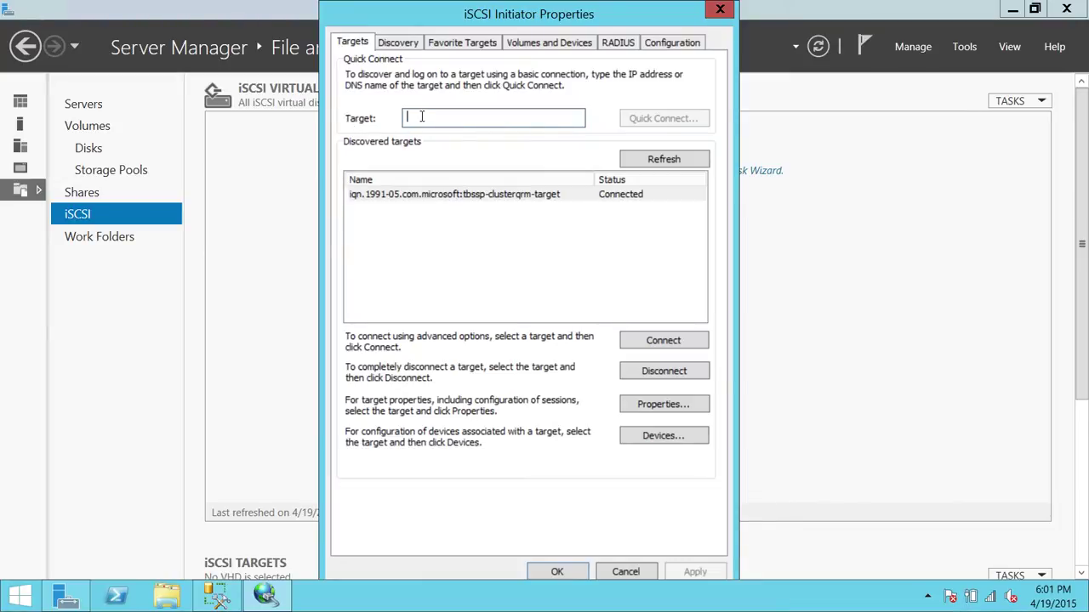
pyautogui.write('TBSSP')
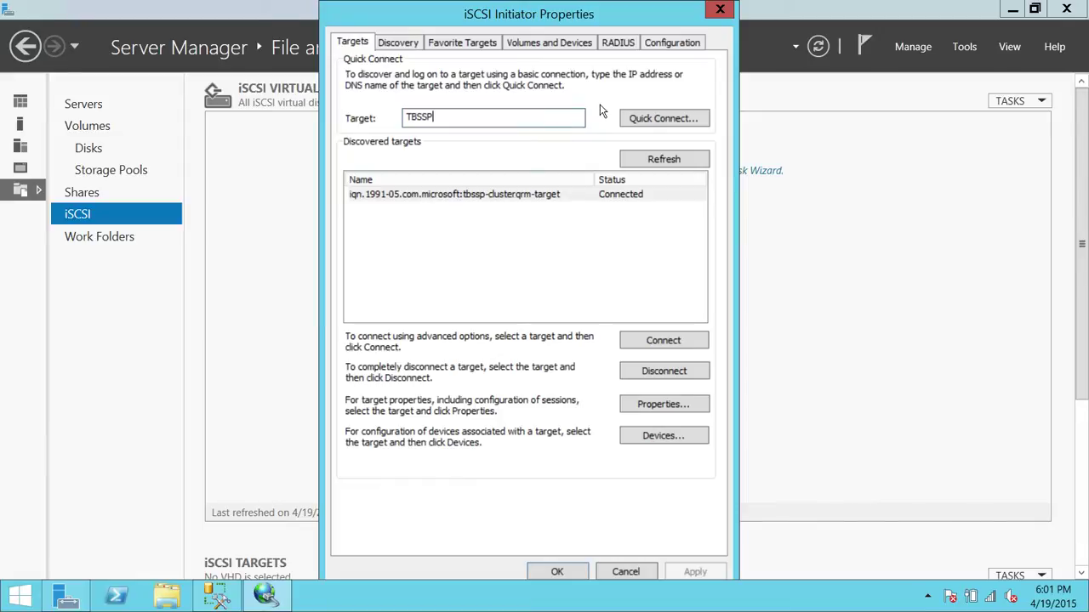
pyautogui.click(662, 120)
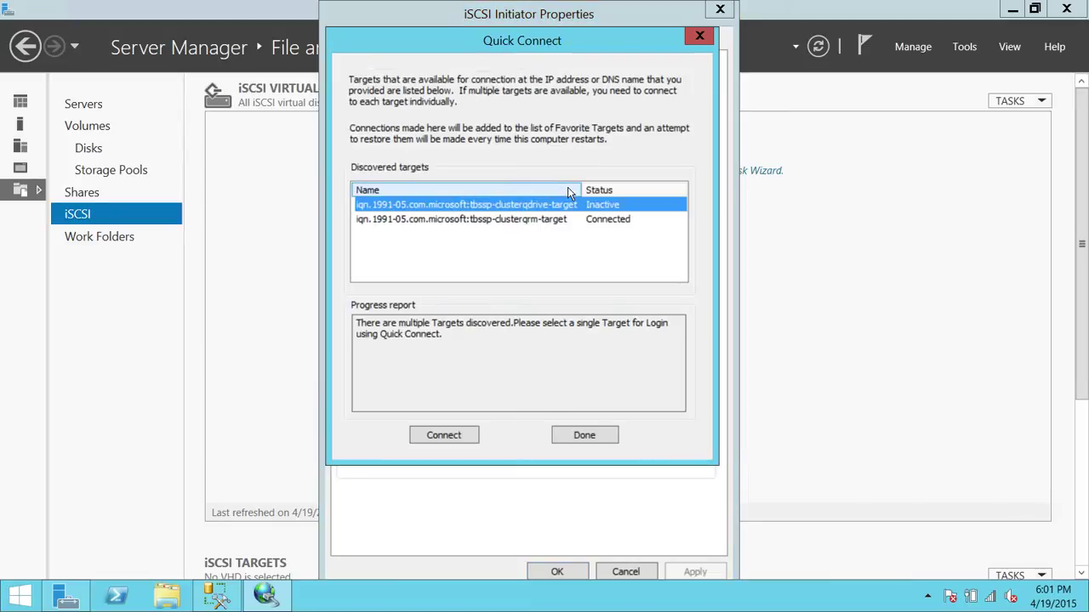
# - Try to connect to the clusterqrm target among the discovered targets and finish Quick Connect
pyautogui.click(505, 220)
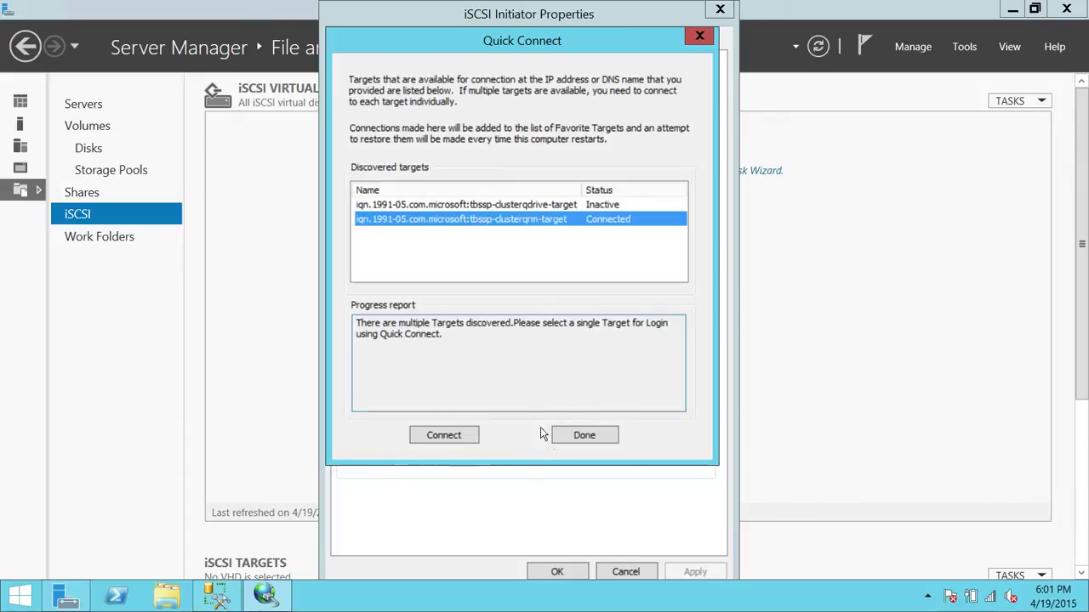
pyautogui.click(444, 435)
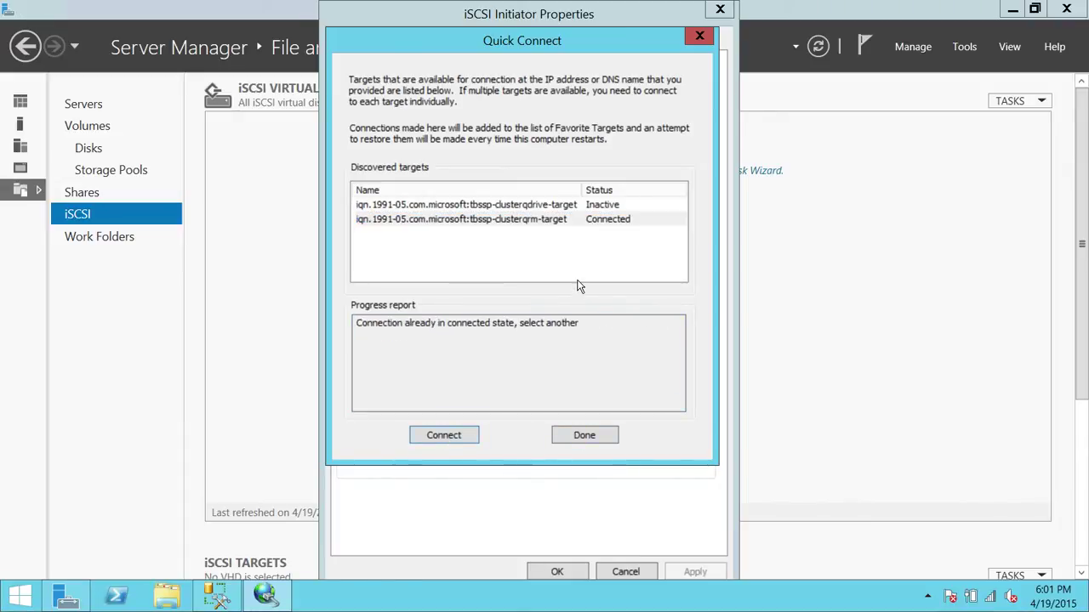
pyautogui.click(616, 439)
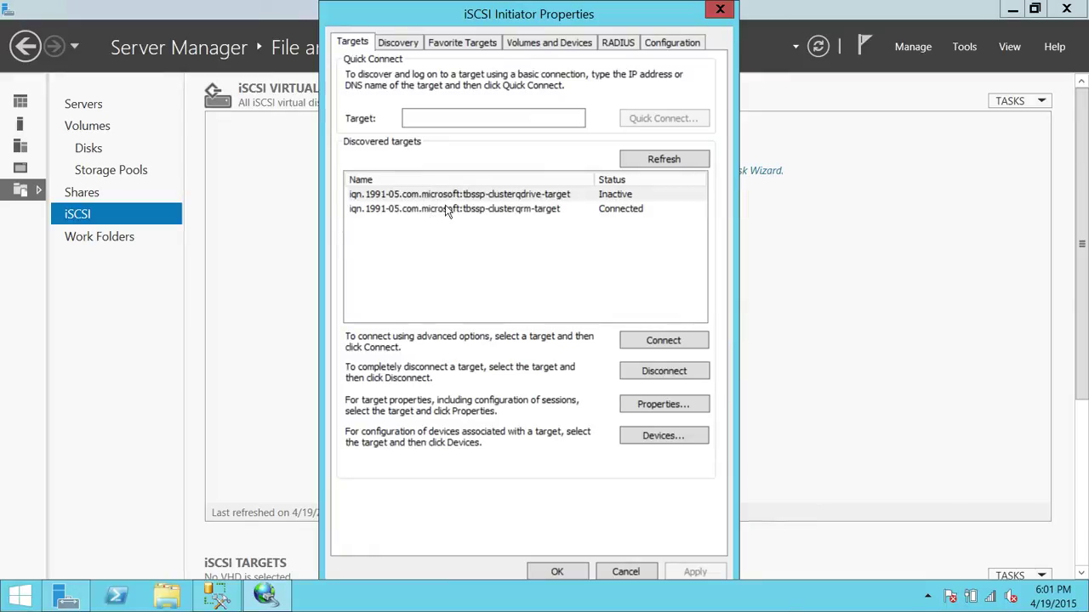
# - Connect to the clusterqdrive target, keeping it in the Favorite Targets list and leaving multi-path off
pyautogui.click(527, 196)
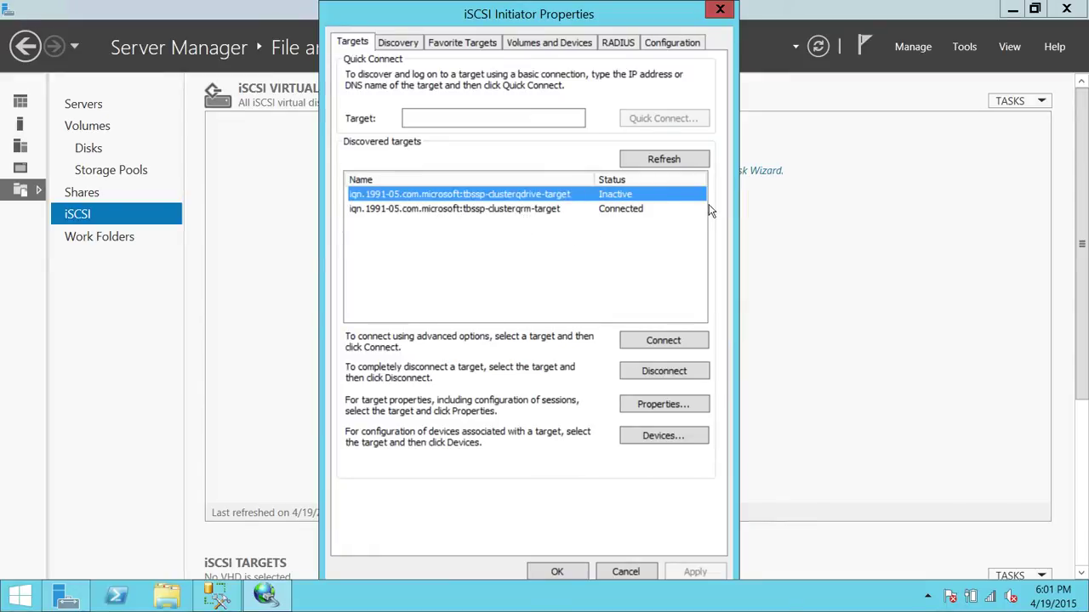
pyautogui.click(693, 340)
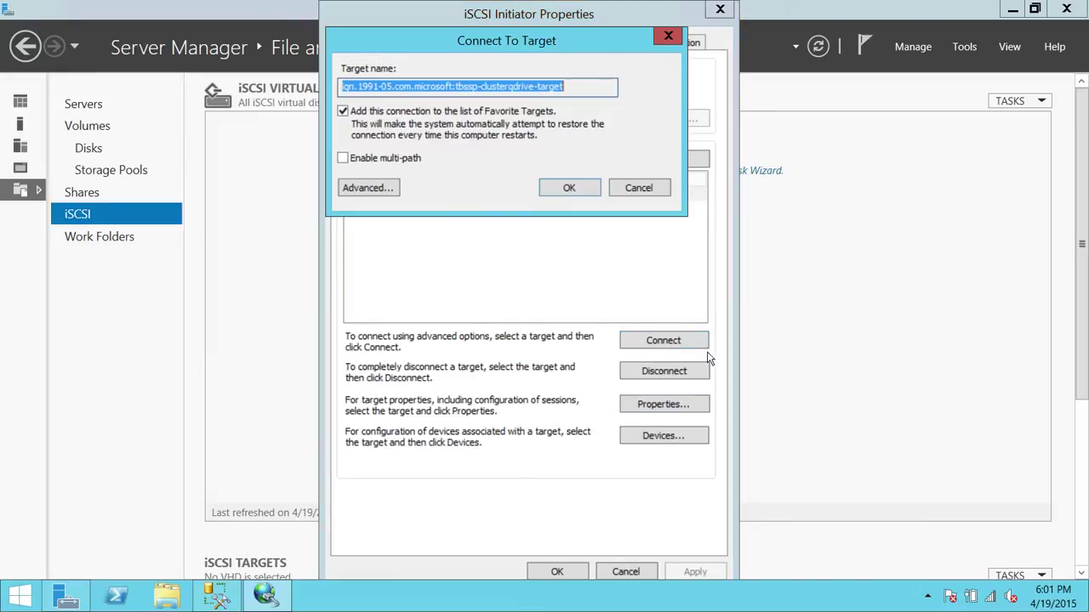
pyautogui.click(568, 188)
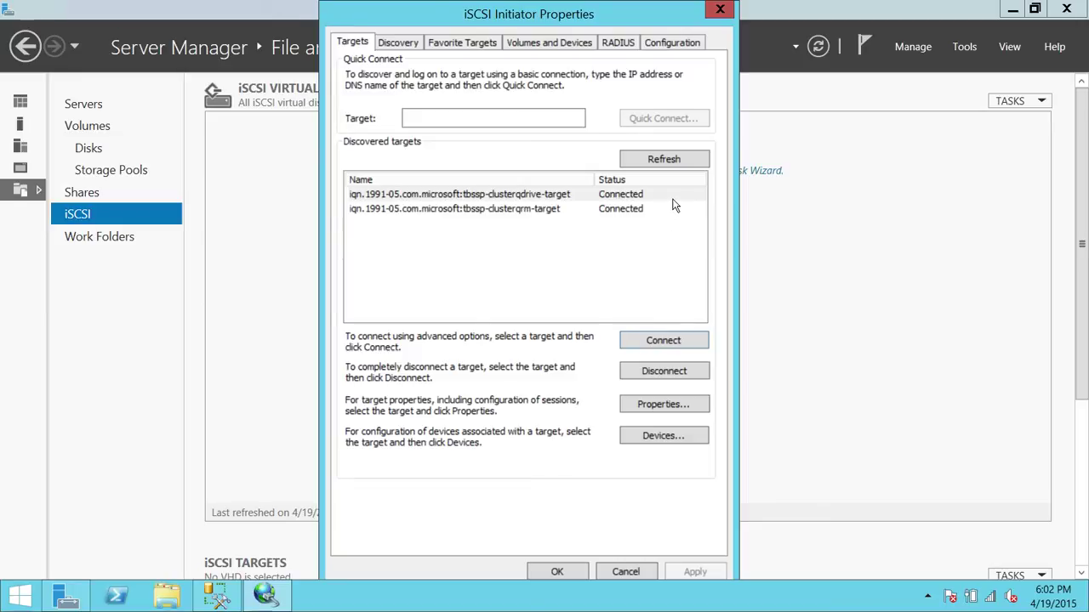
# - Try to disconnect the clusterqrm target and accept the iSCSI Initiator properties
pyautogui.click(500, 209)
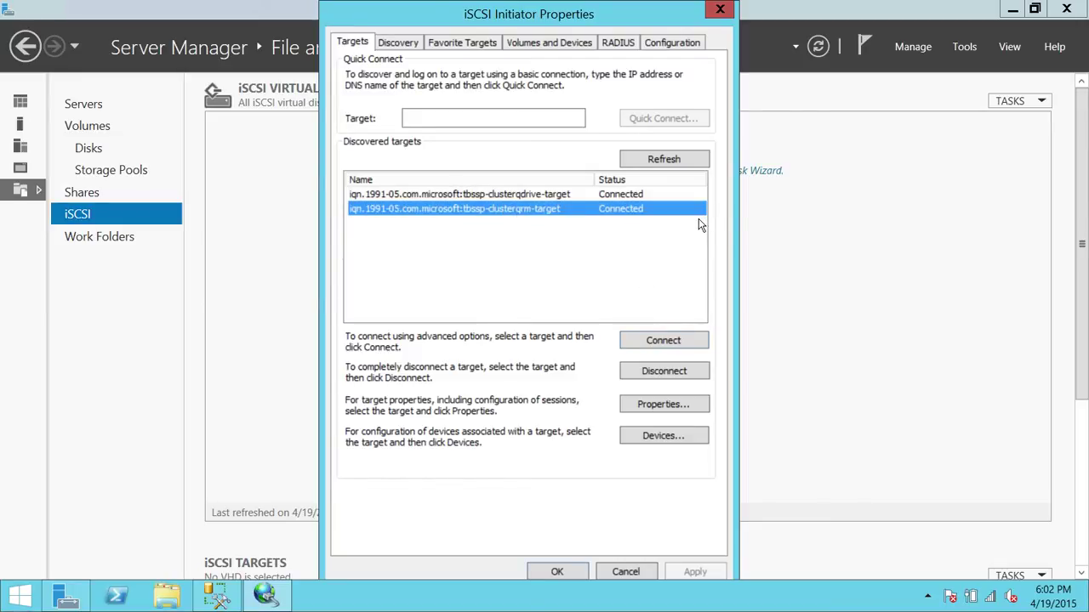
pyautogui.click(671, 375)
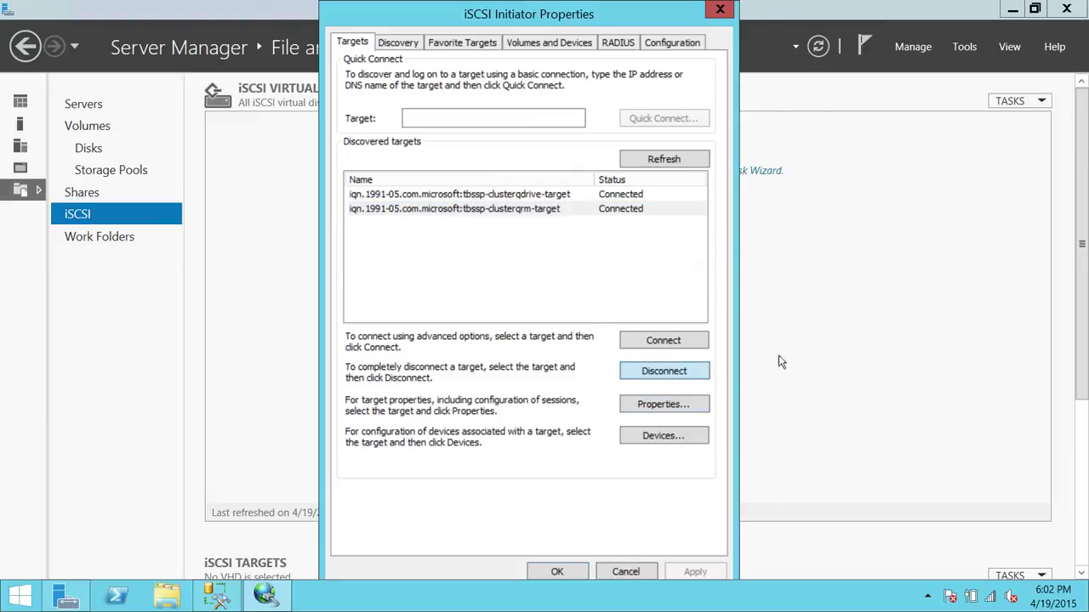
pyautogui.click(572, 361)
pyautogui.click(557, 572)
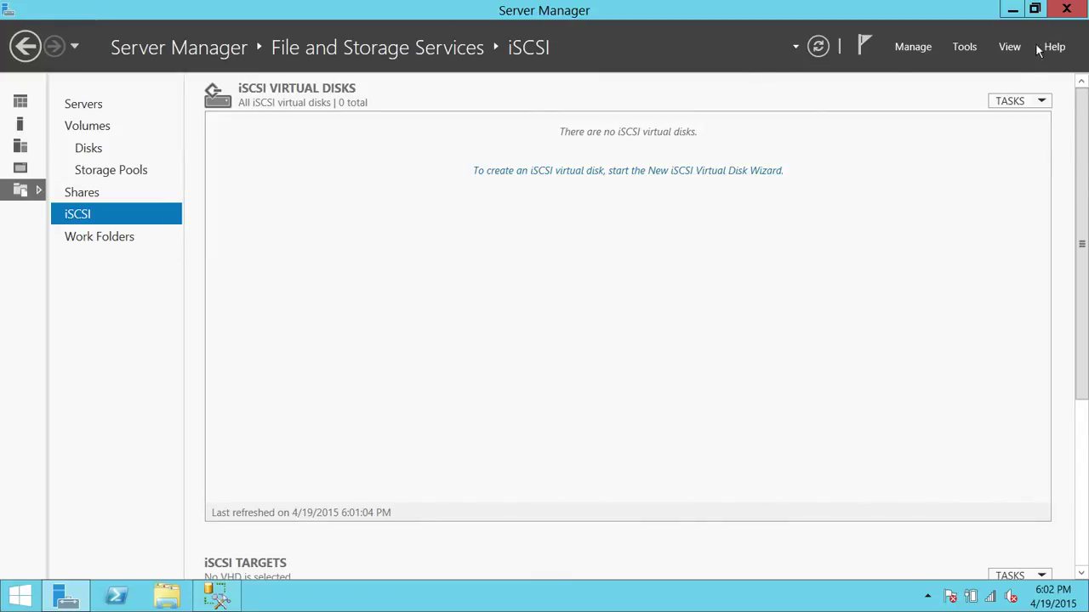
# - Open Disk Management in Computer Management on TBSClient and rescan the disks
pyautogui.click(973, 48)
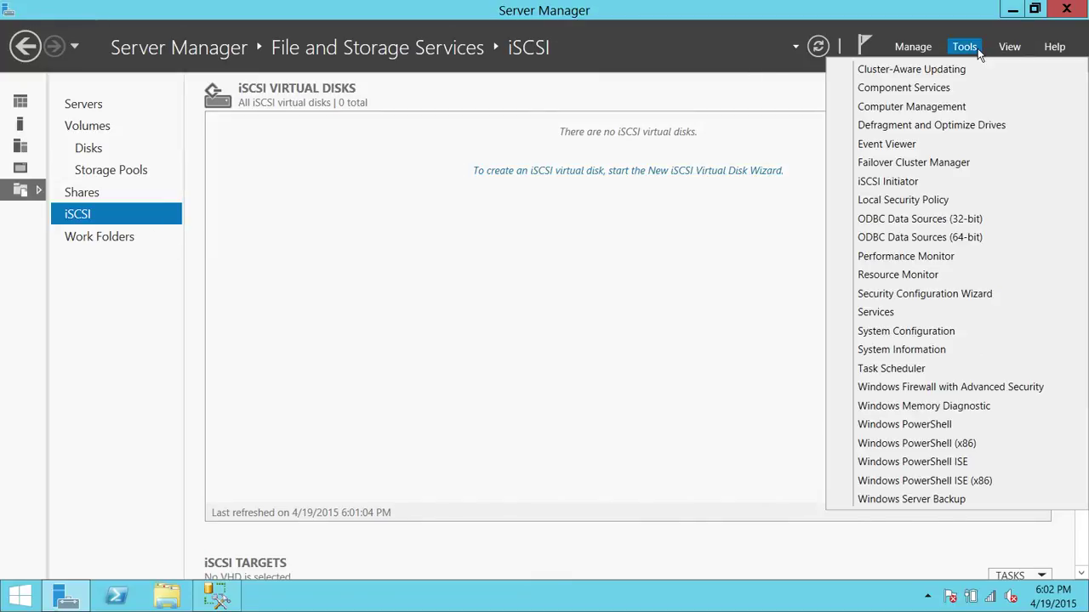
pyautogui.click(896, 107)
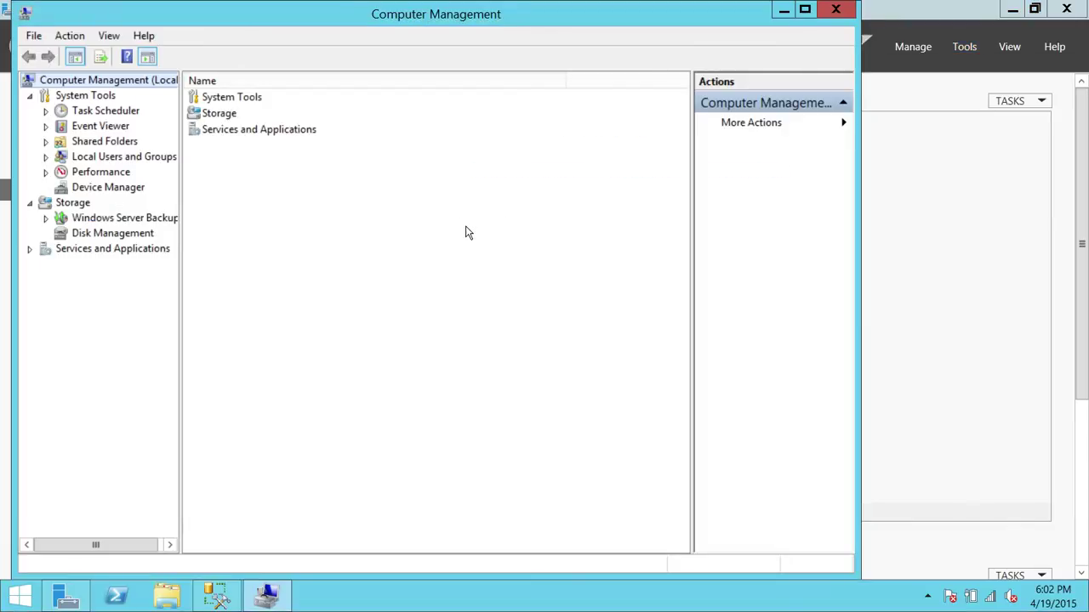
pyautogui.click(95, 235)
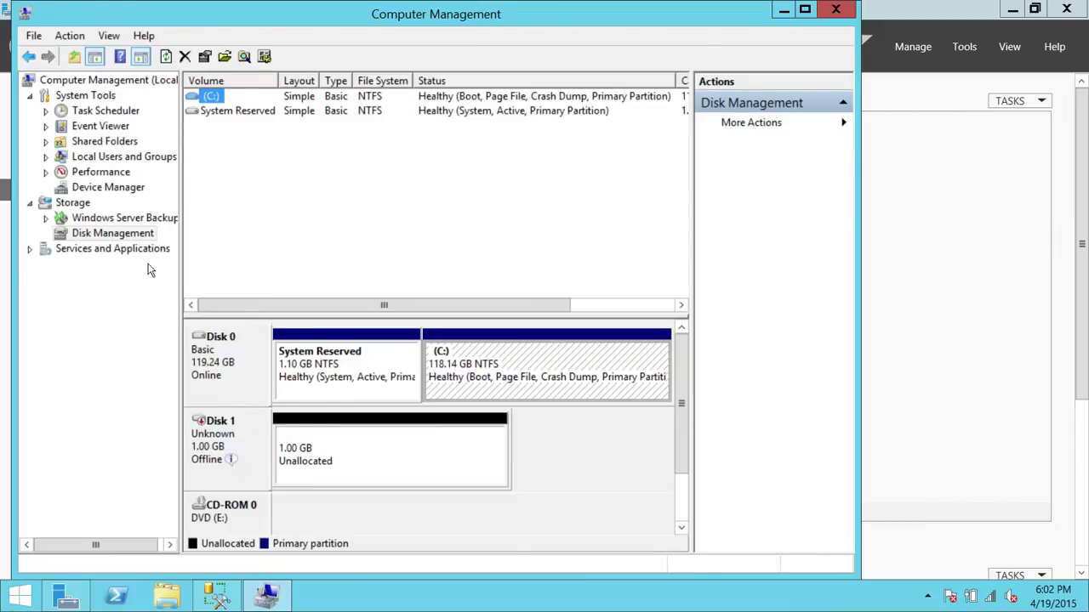
pyautogui.rightClick(140, 236)
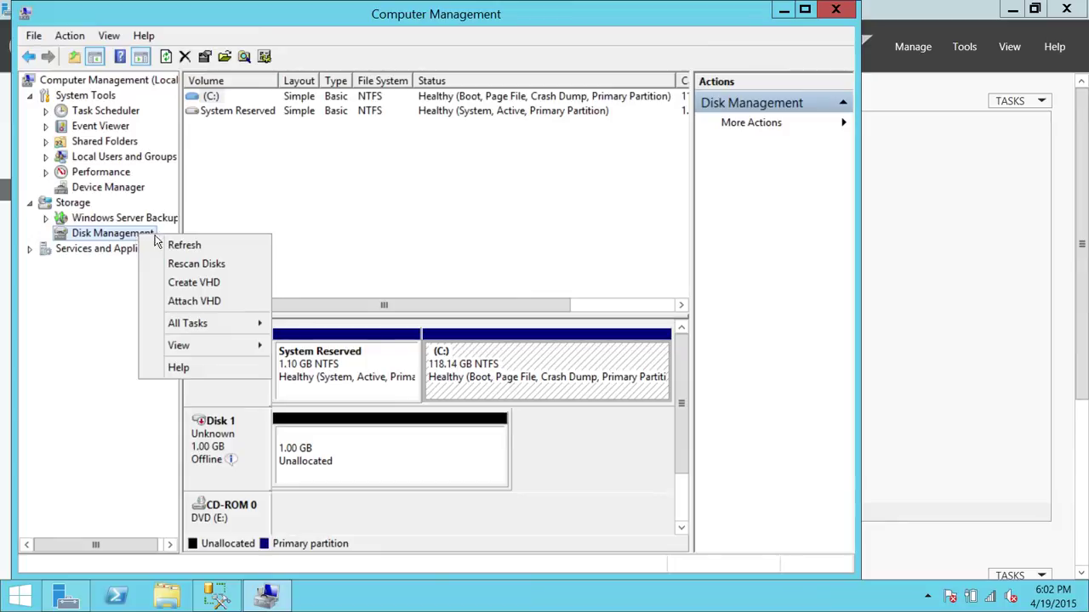
pyautogui.click(183, 263)
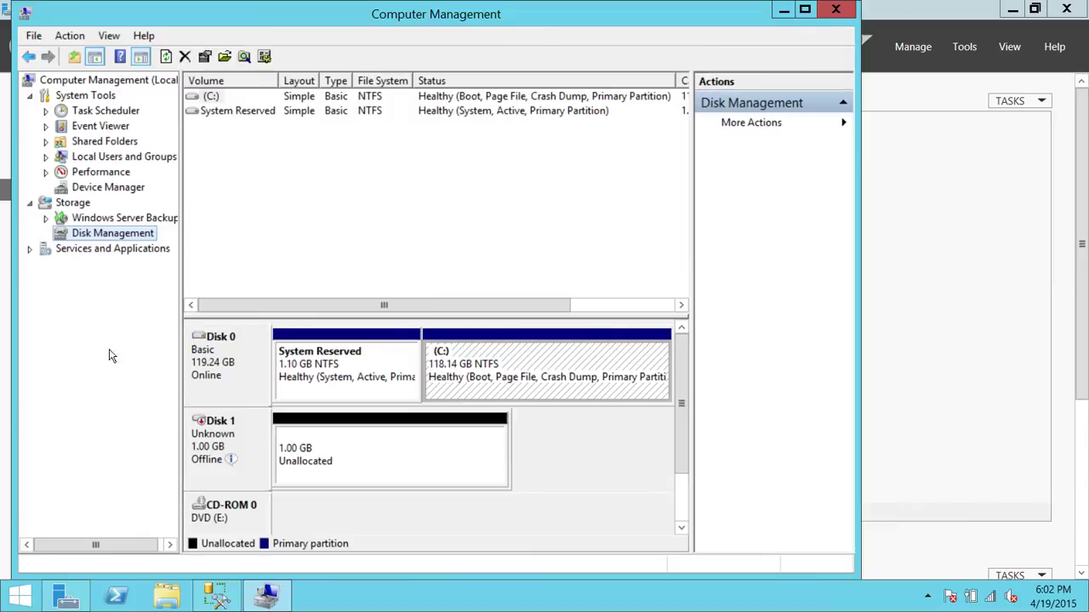
# - Bring Disk 1 online and initialize it with the MBR partition style
pyautogui.moveTo(215, 433)
pyautogui.rightClick(218, 431)
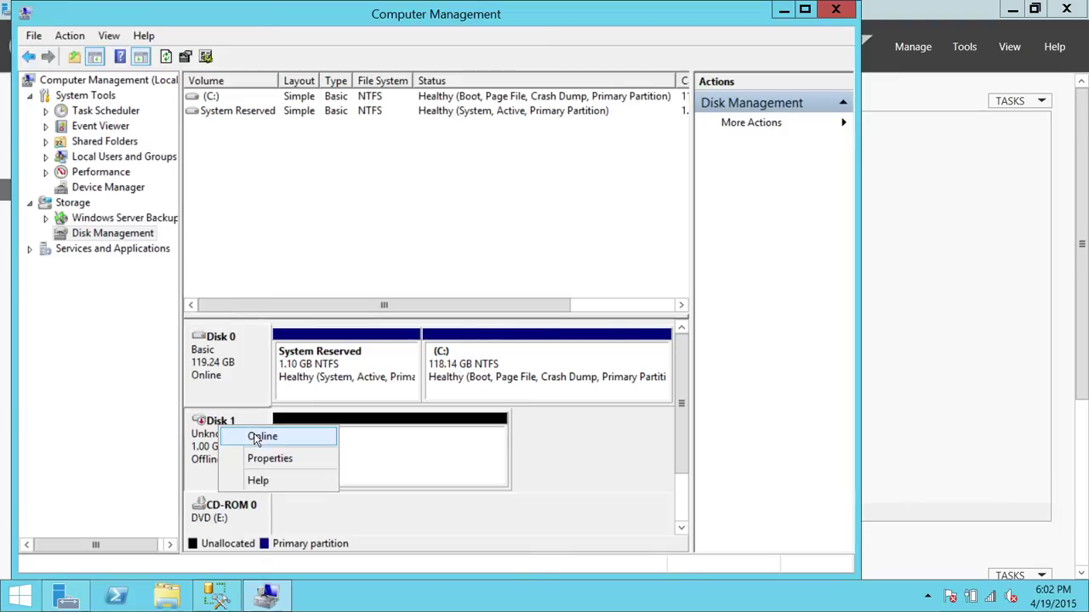
pyautogui.click(255, 437)
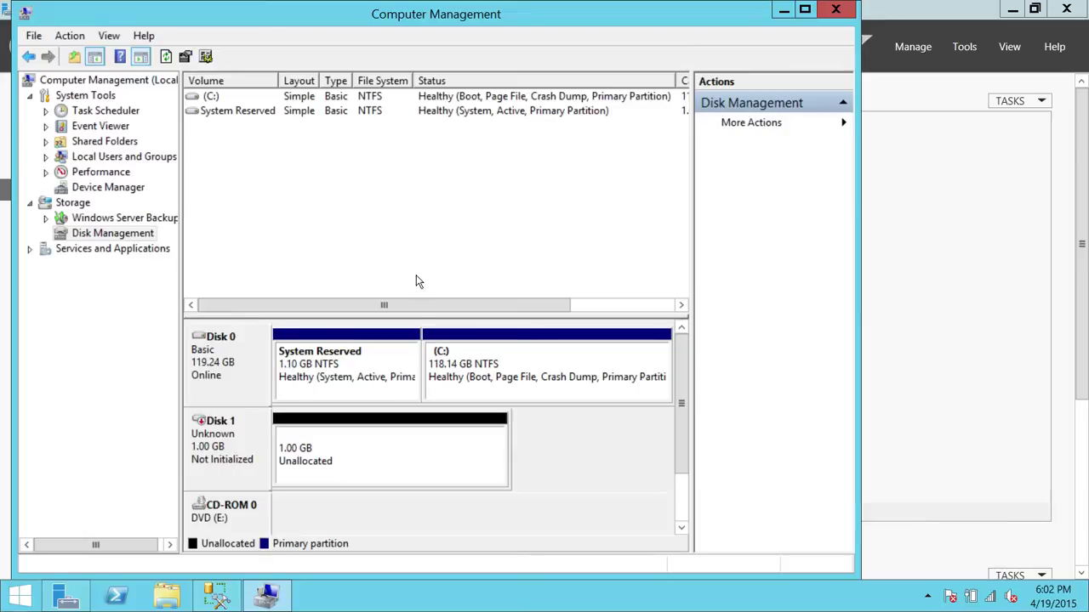
pyautogui.rightClick(217, 424)
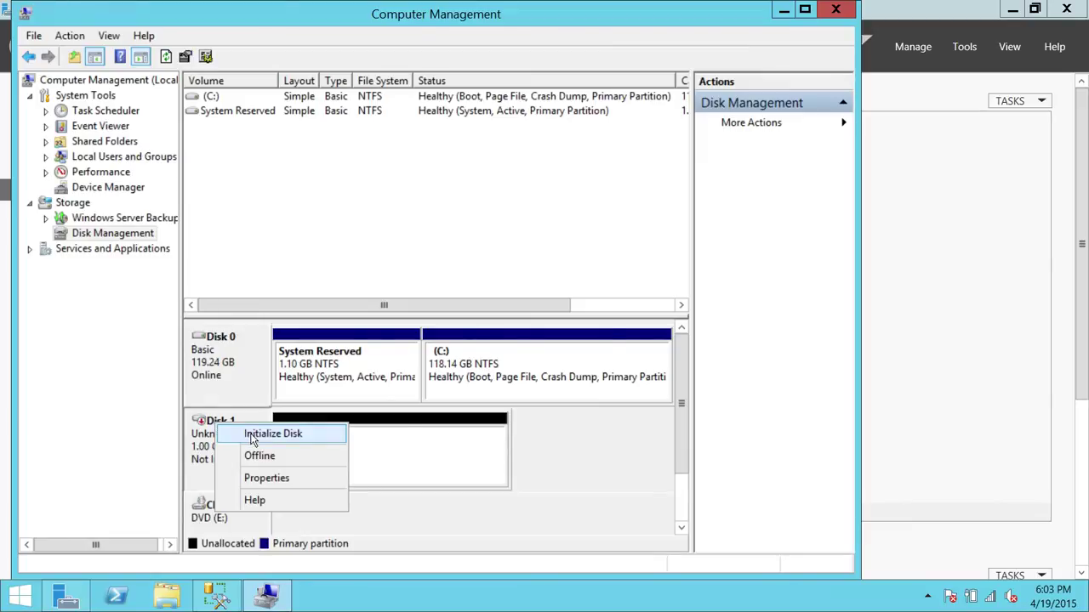
pyautogui.click(253, 438)
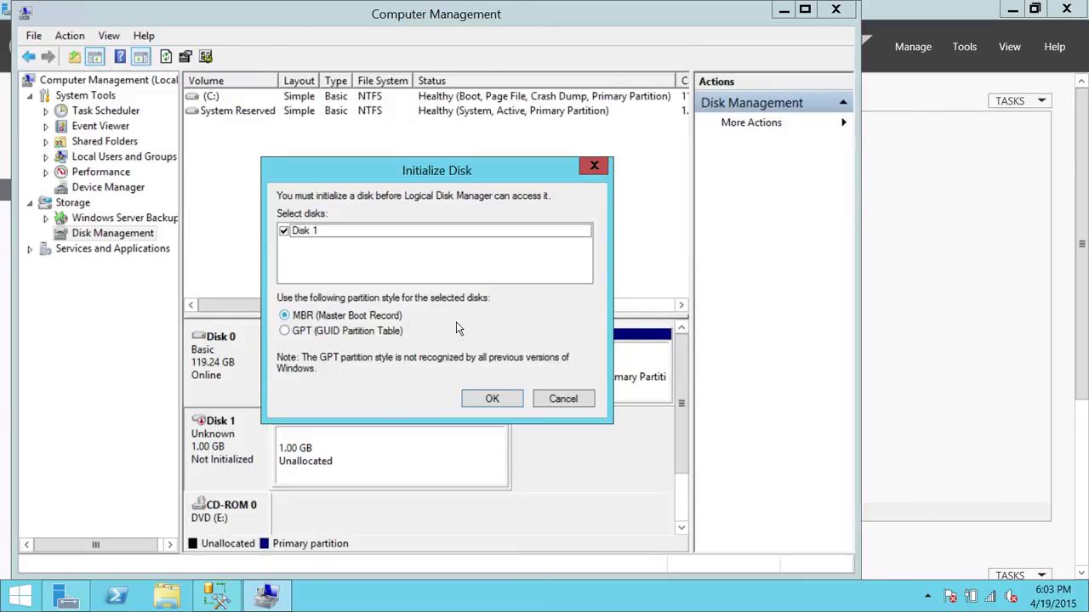
pyautogui.click(493, 400)
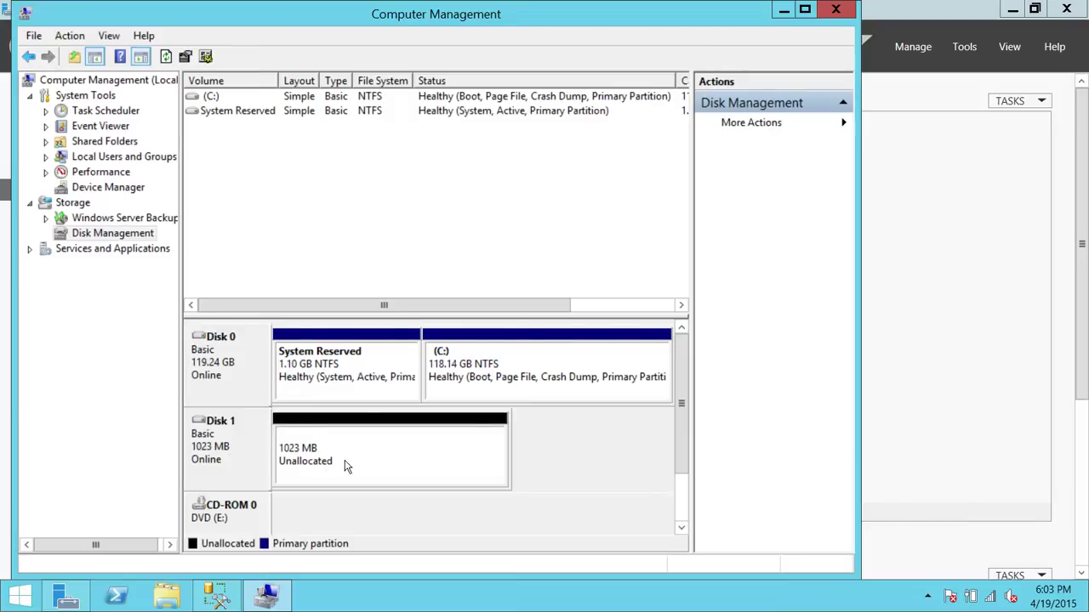
# - Start a new simple volume on Disk 1's unallocated space, sized 1021 MB, and assign it drive letter Q
pyautogui.rightClick(306, 449)
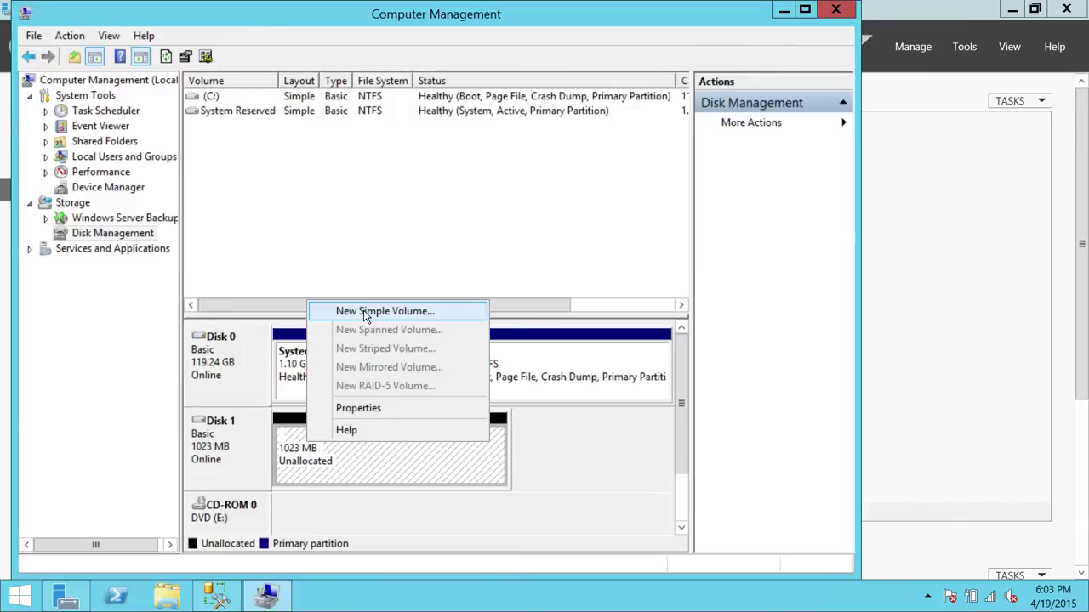
pyautogui.click(365, 313)
pyautogui.click(517, 403)
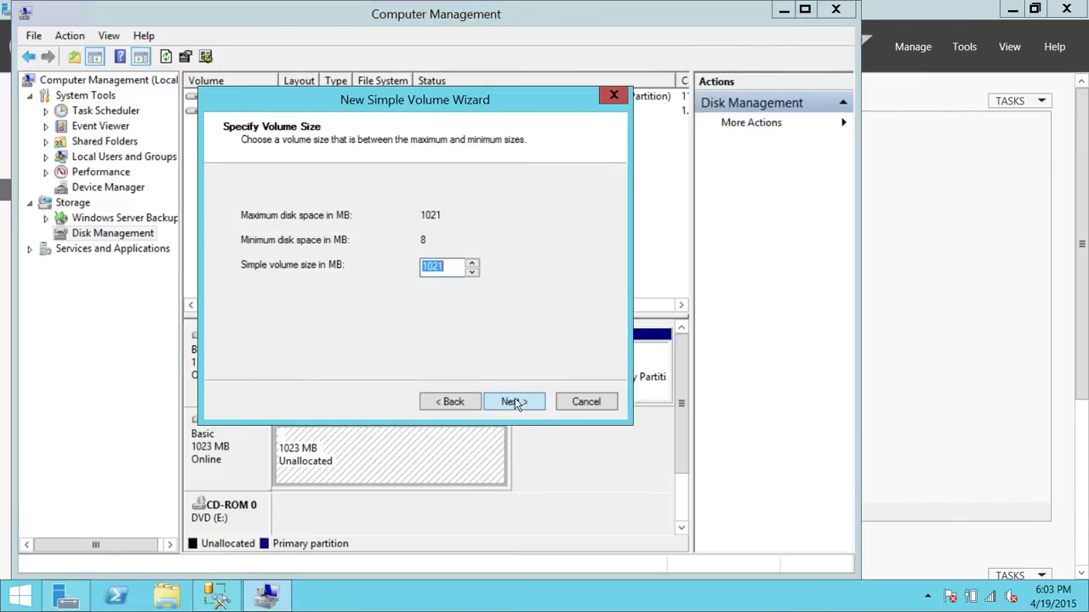
pyautogui.click(515, 403)
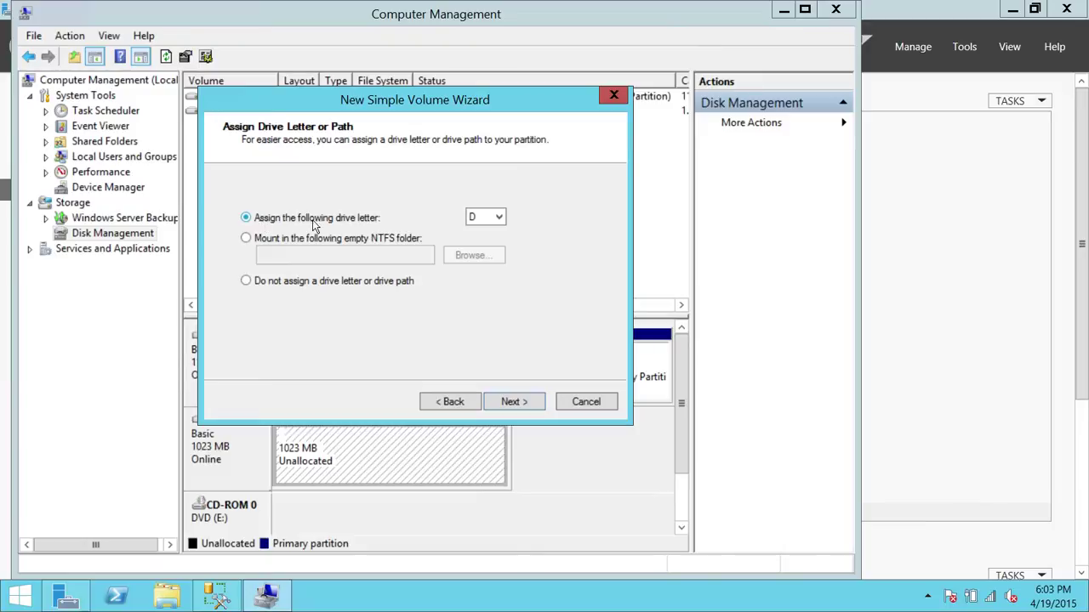
pyautogui.click(501, 218)
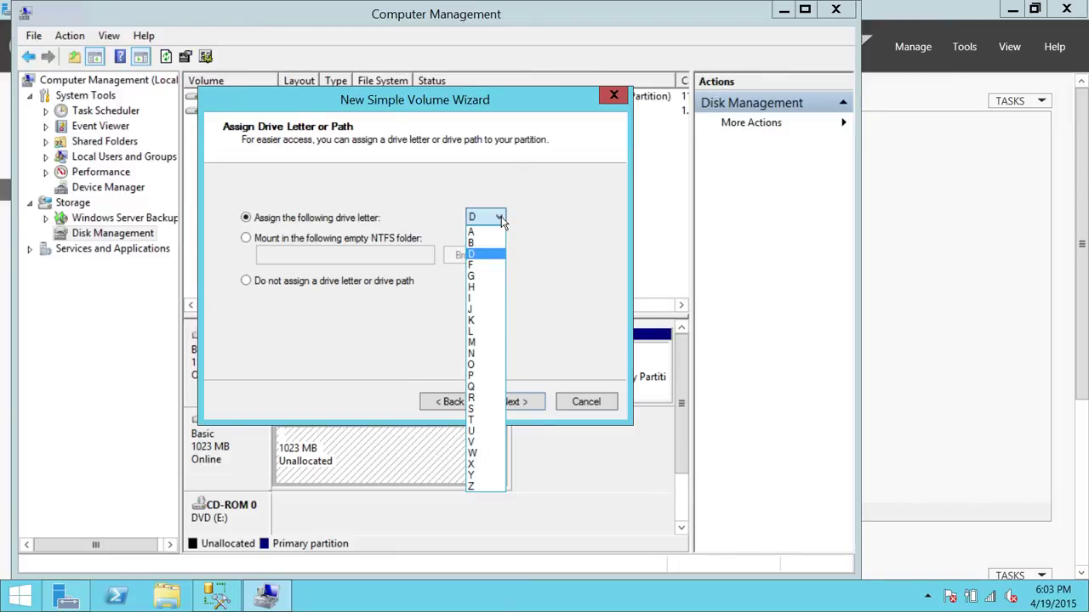
pyautogui.click(474, 387)
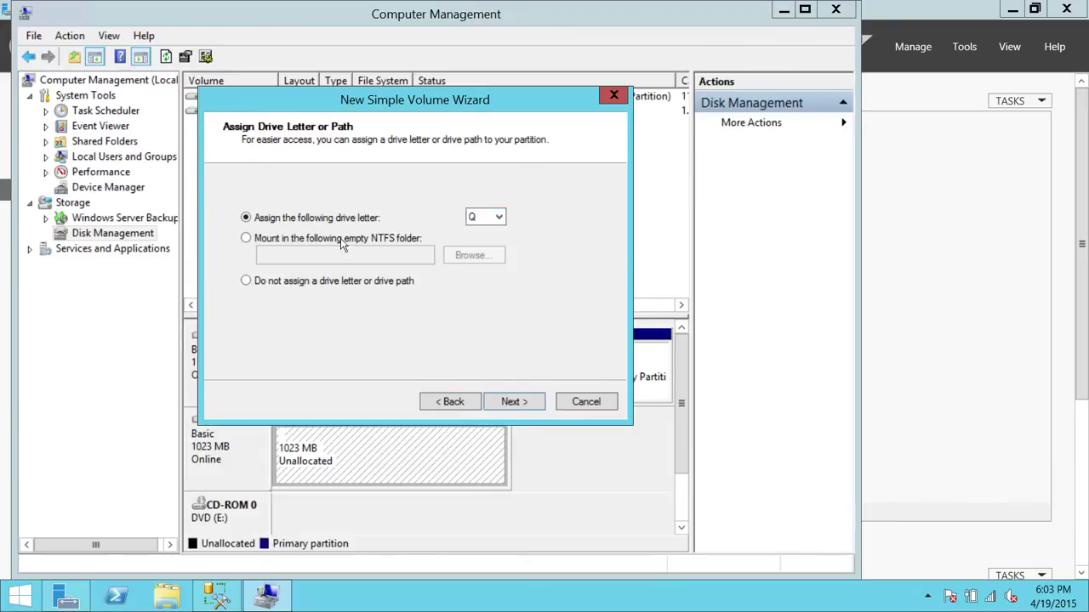
pyautogui.click(511, 401)
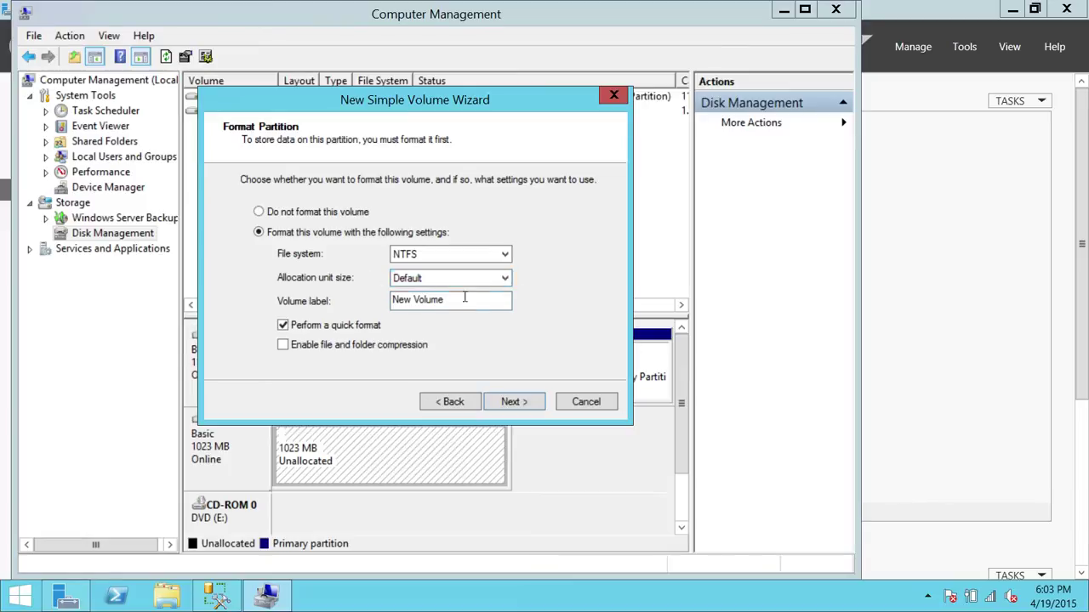
# - Label the volume ClusterQm, keep NTFS with default allocation unit size and quick format, and finish creating it
pyautogui.moveTo(465, 299); pyautogui.dragTo(285, 298)
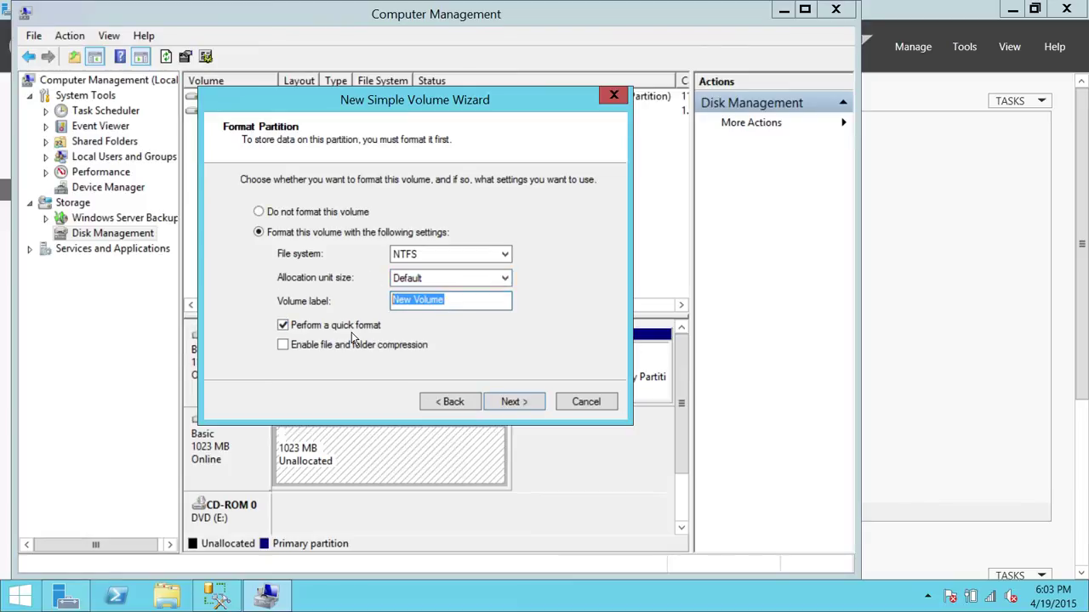
pyautogui.write('Clus')
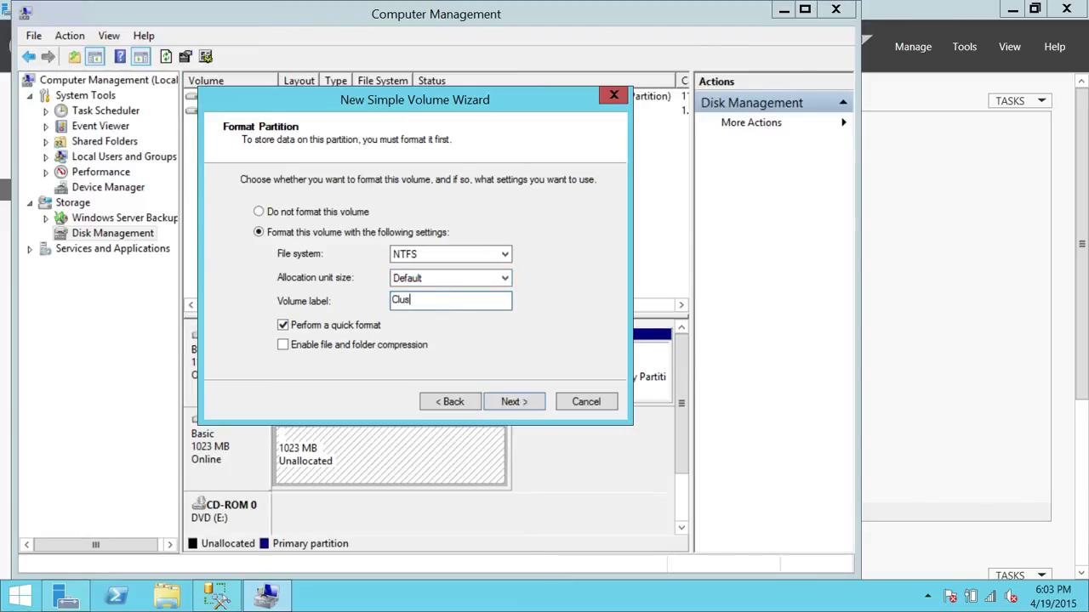
pyautogui.write('terQm')
pyautogui.click(513, 402)
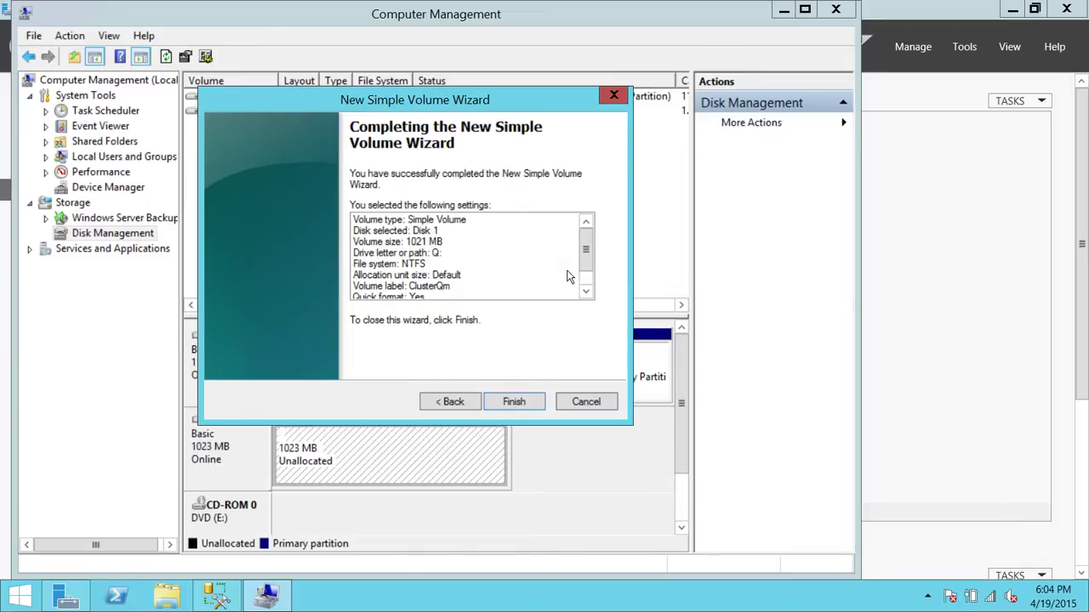
pyautogui.click(517, 403)
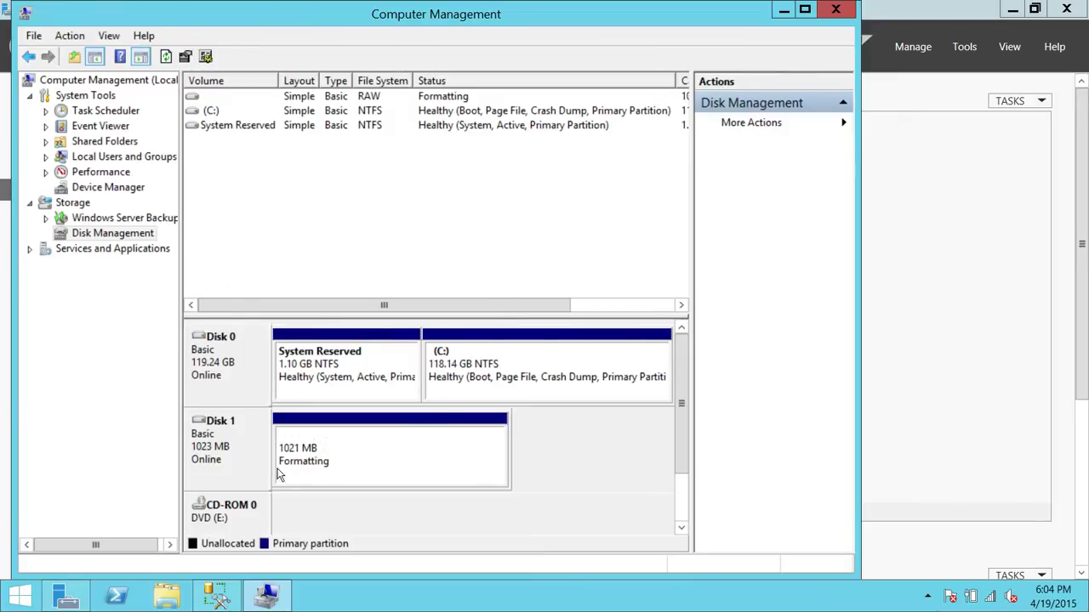
# - Refresh Disk Management to check the new volume on Disk 1
pyautogui.rightClick(348, 449)
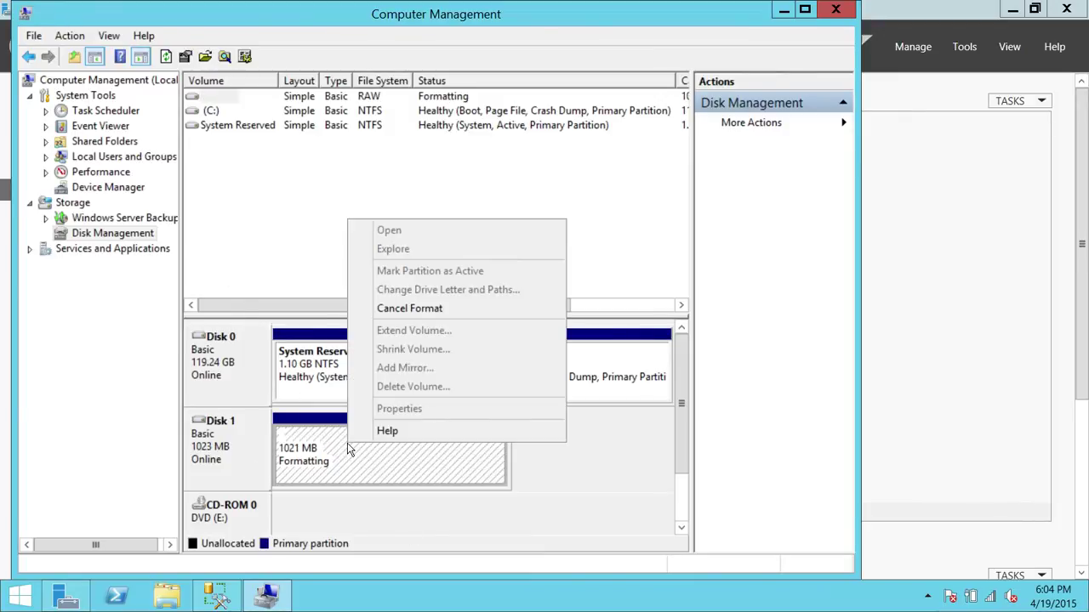
pyautogui.click(92, 333)
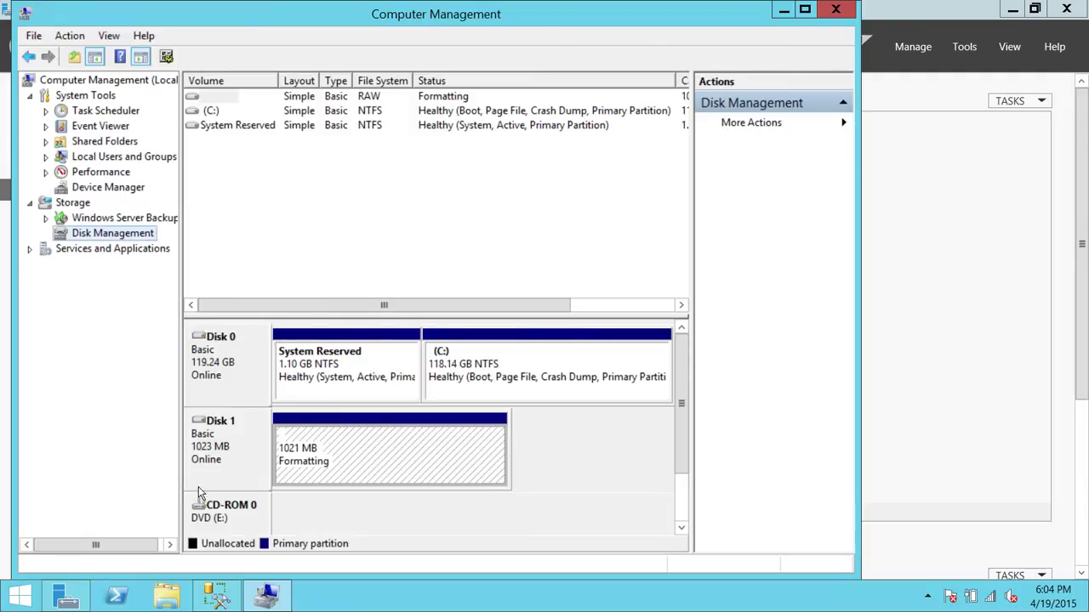
pyautogui.rightClick(109, 240)
pyautogui.click(152, 245)
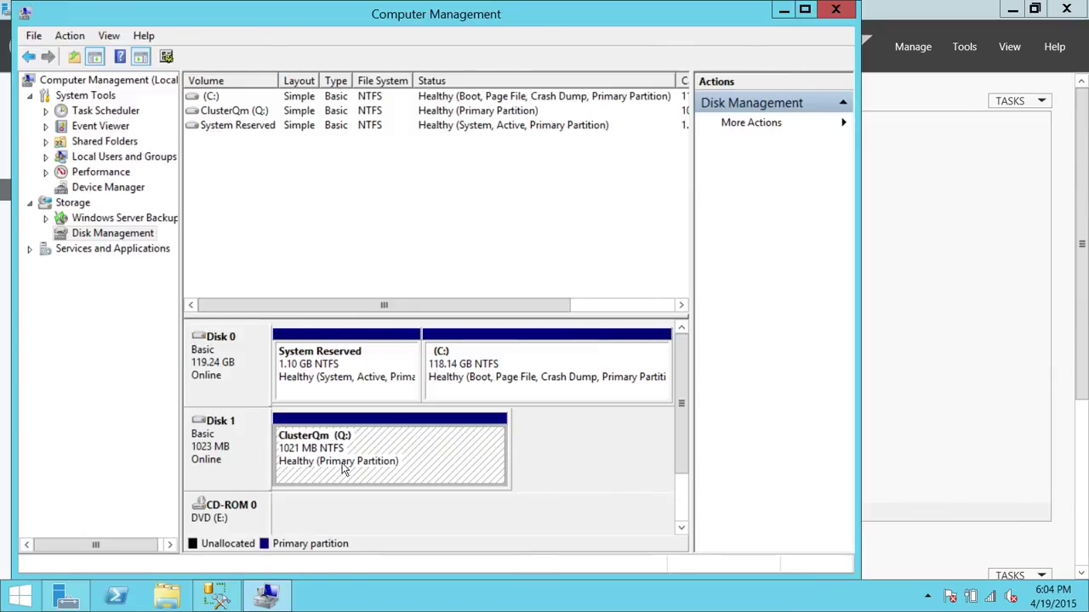
# - Minimize the TBSClient session and start a Remote Desktop connection to the computer tbssql
pyautogui.moveTo(593, 6)
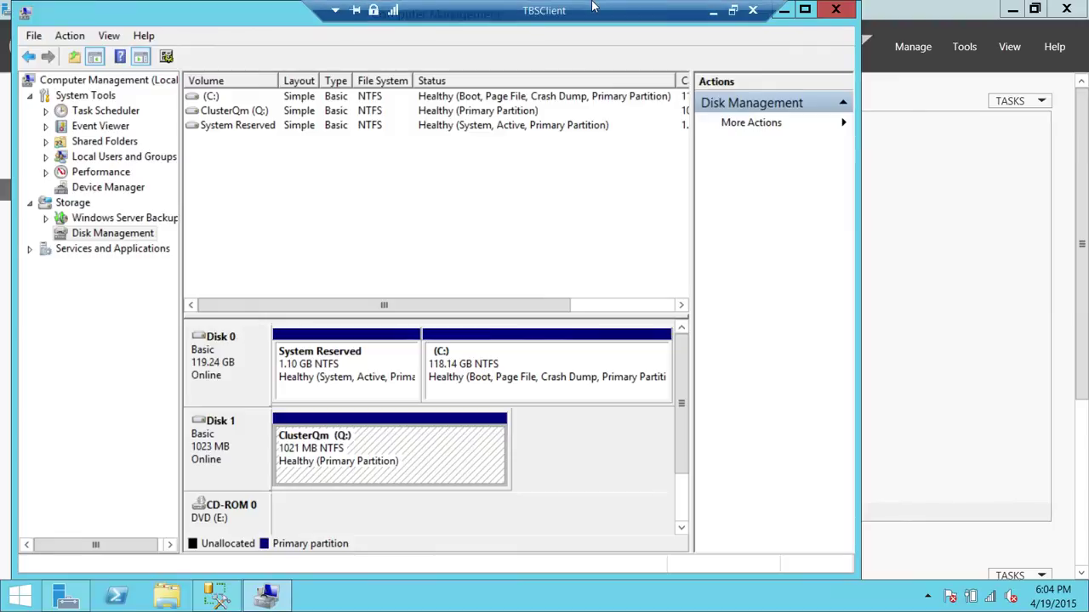
pyautogui.click(713, 17)
pyautogui.rightClick(21, 595)
pyautogui.click(51, 549)
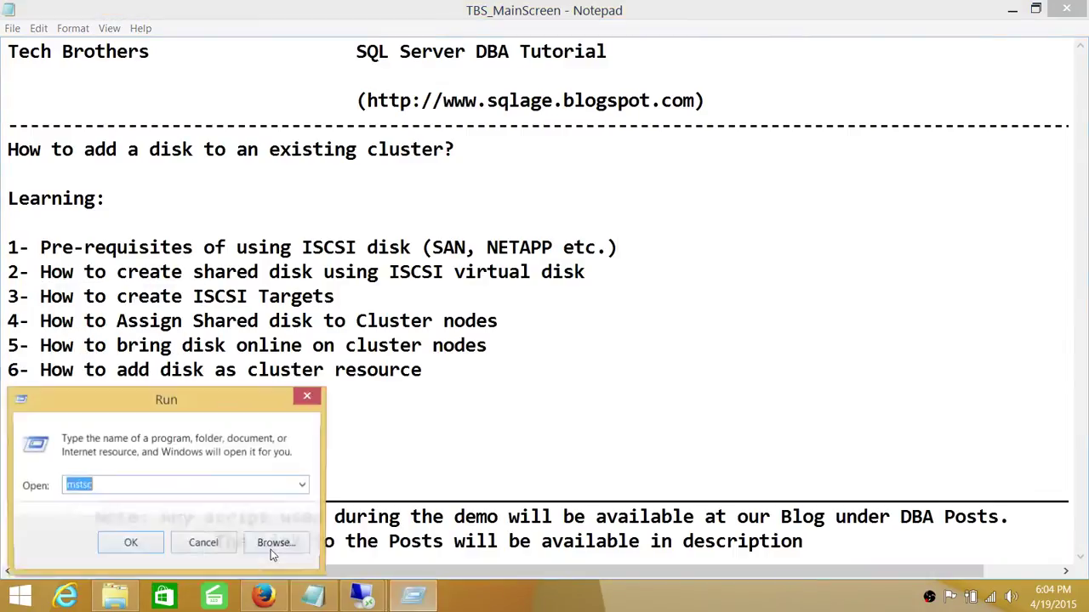
pyautogui.press('Return')
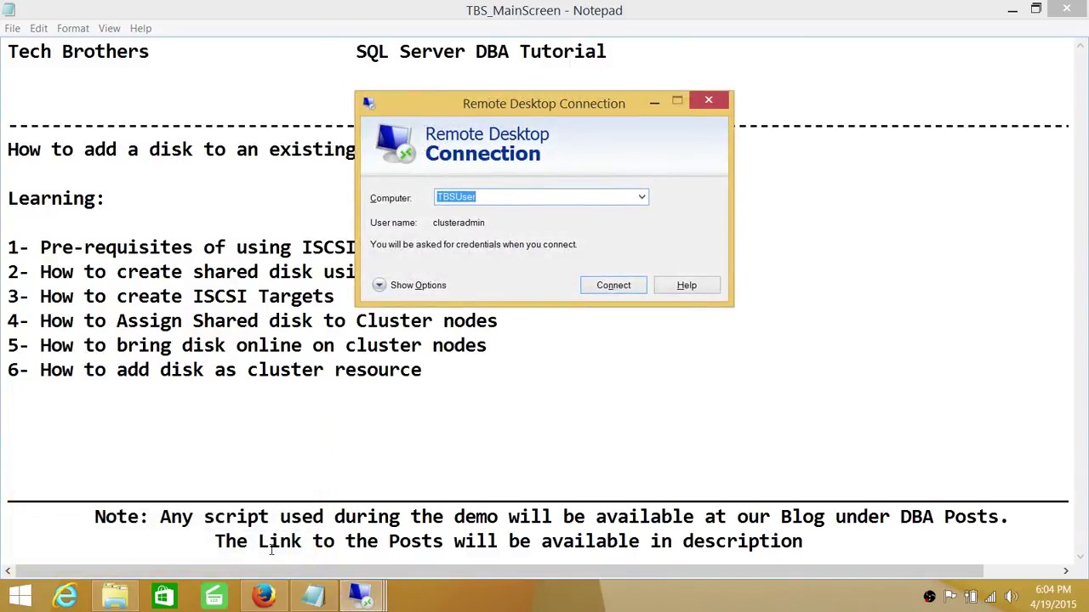
pyautogui.write('tbs')
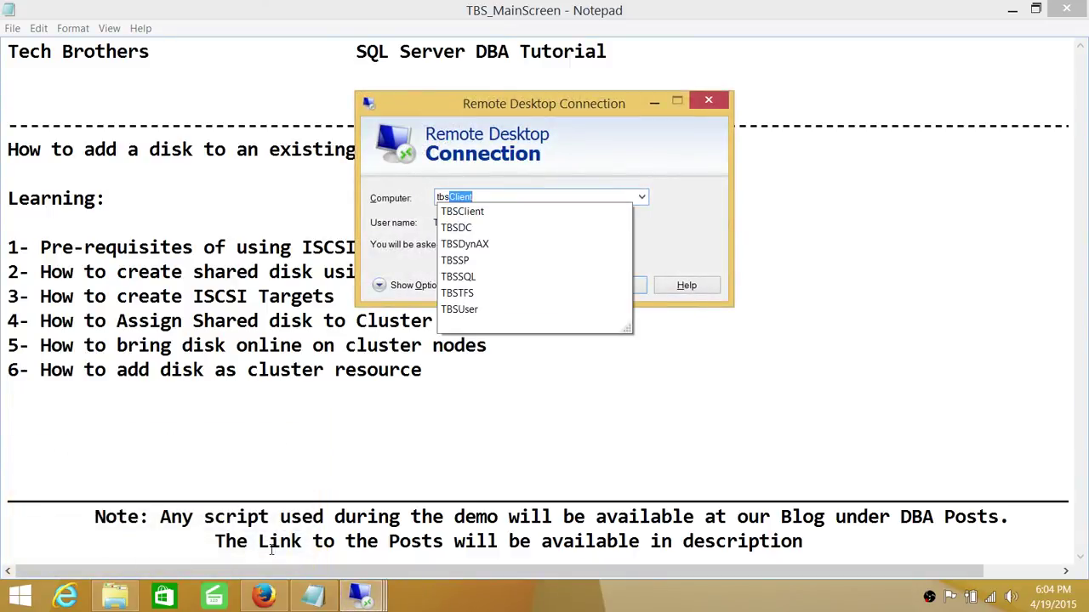
pyautogui.write('sql')
pyautogui.press('Return')
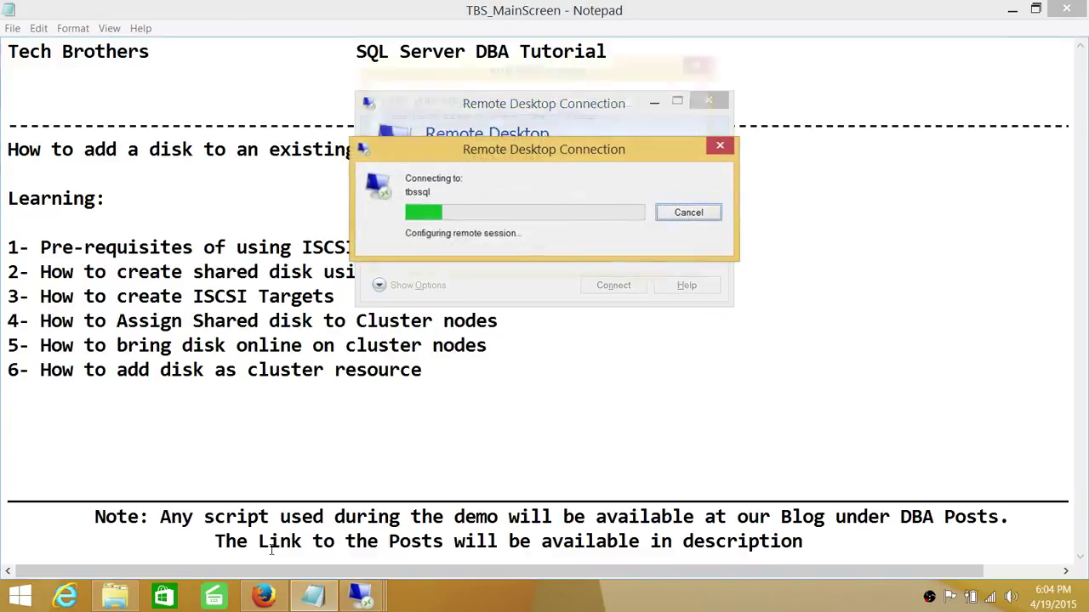
# - Enter the account password to sign in to the tbssql remote session
pyautogui.press('capslock')
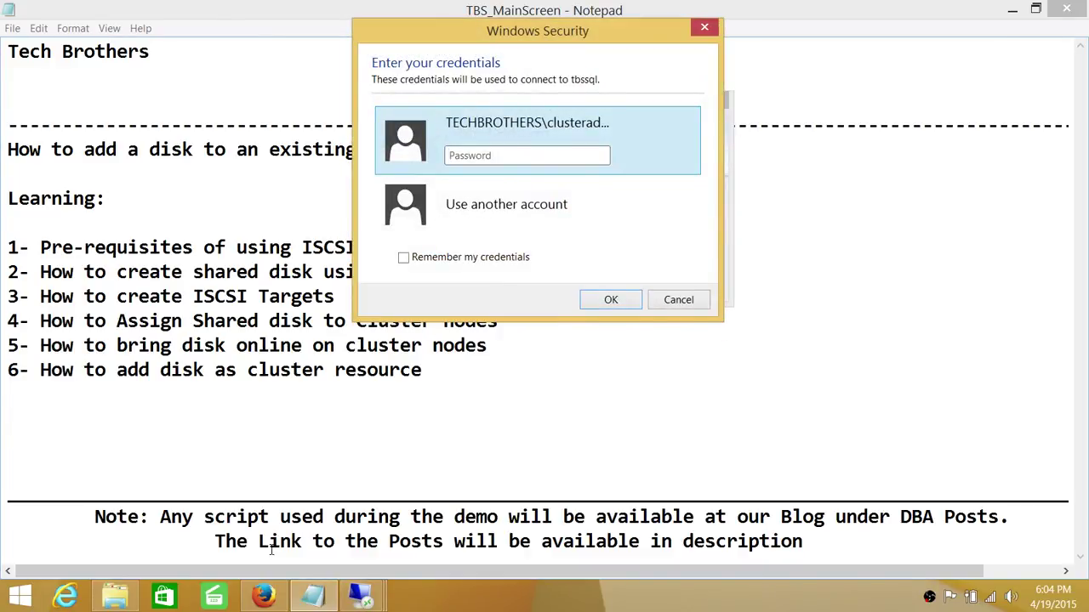
pyautogui.write('•••')
pyautogui.press('Return')
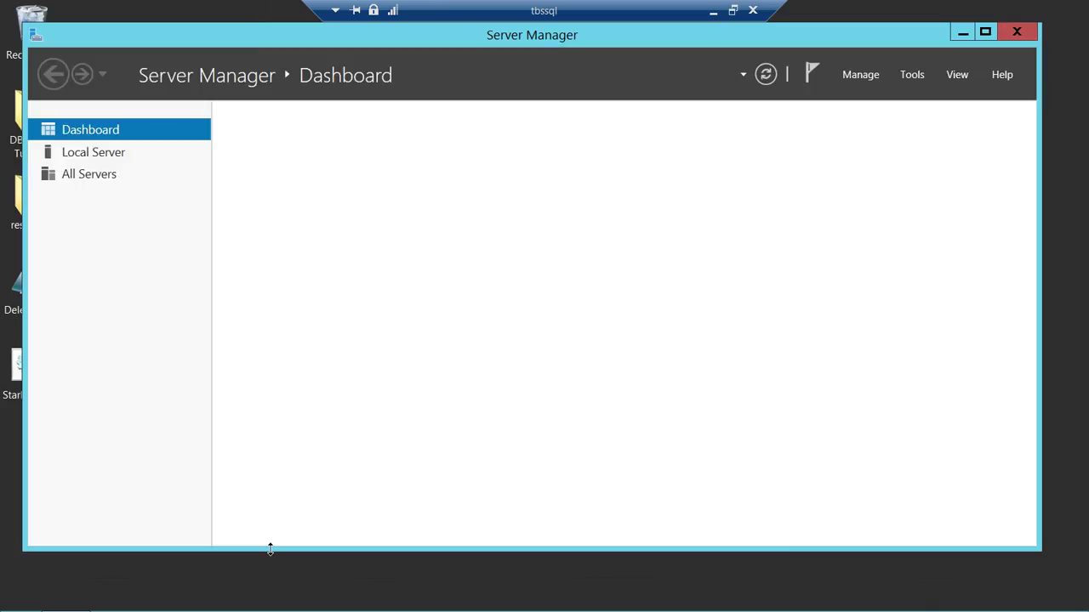
# - Maximize Server Manager on tbssql, open iSCSI Initiator, and disconnect the clusterqrm target
pyautogui.click(985, 31)
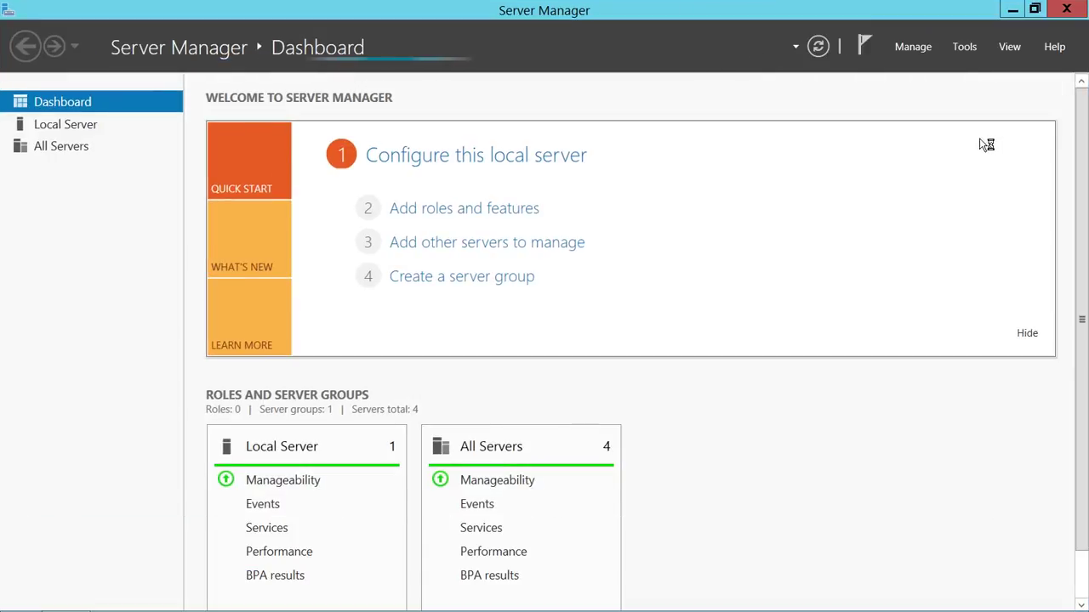
pyautogui.click(966, 47)
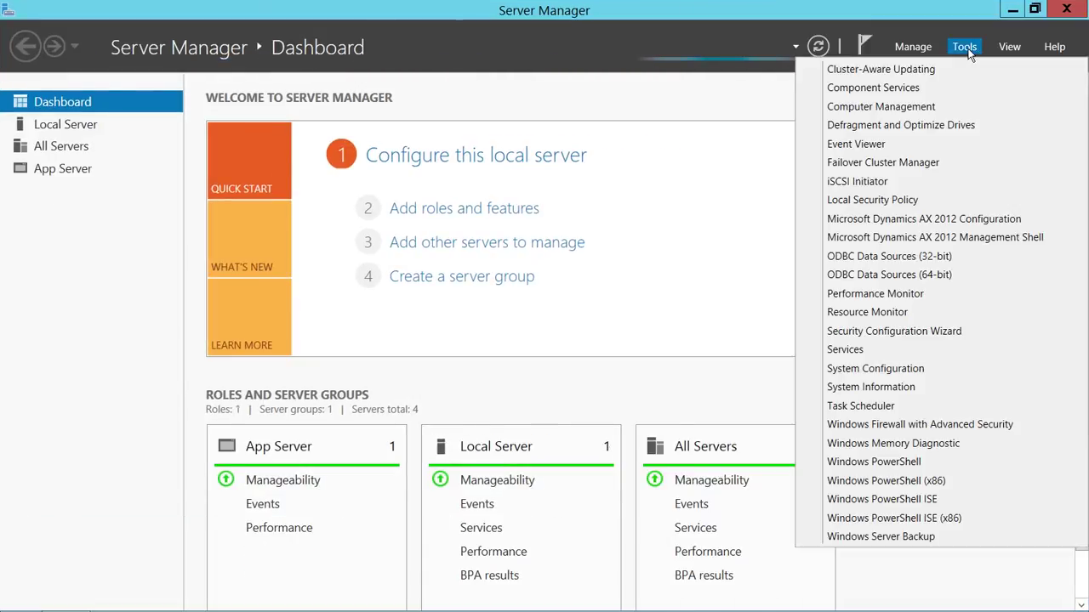
pyautogui.click(856, 182)
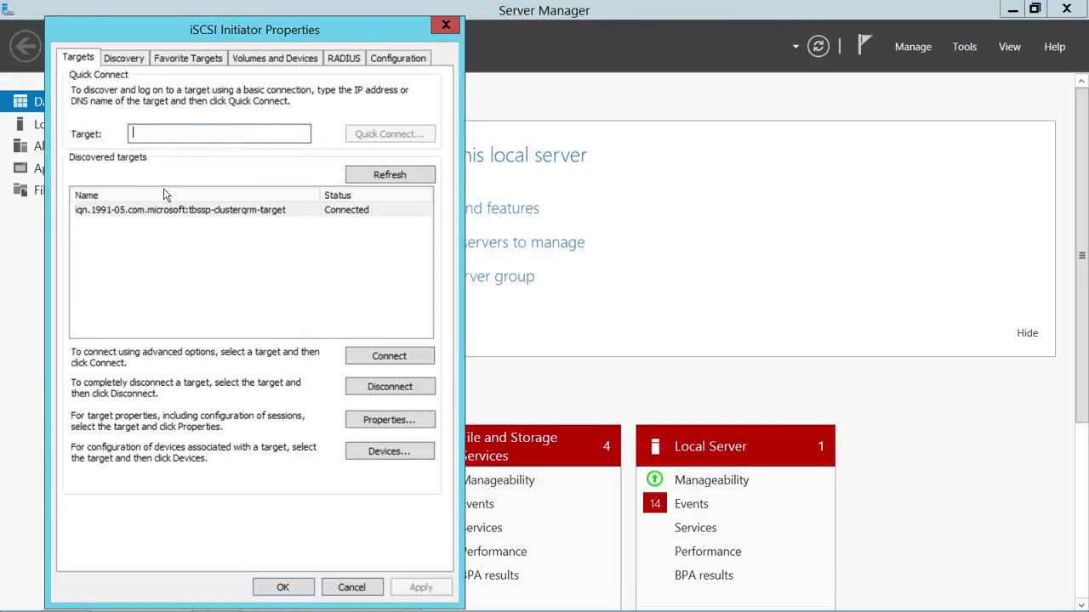
pyautogui.click(174, 210)
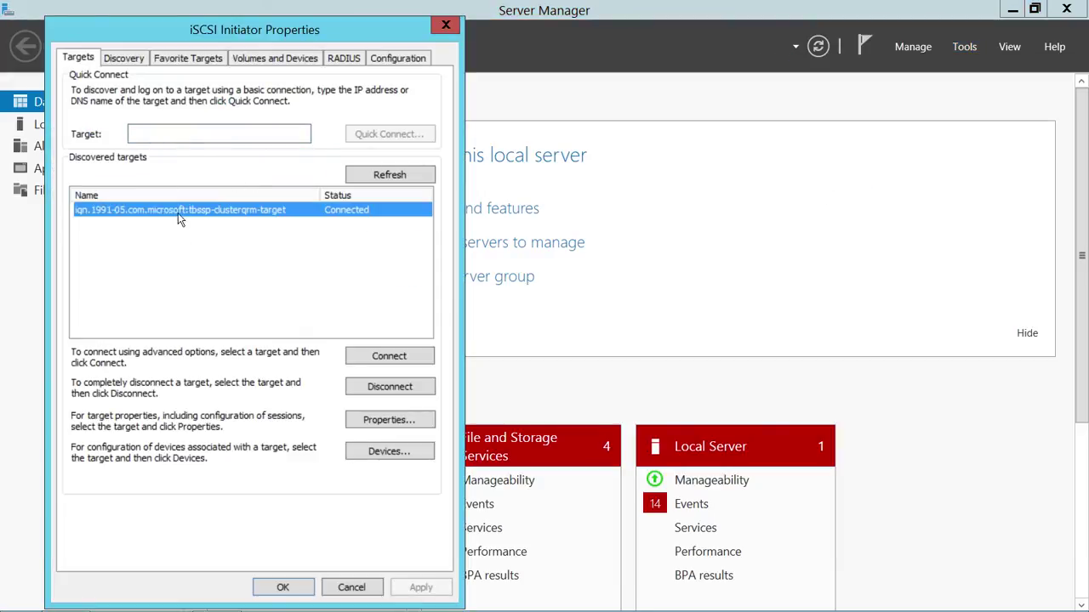
pyautogui.click(390, 387)
pyautogui.click(539, 384)
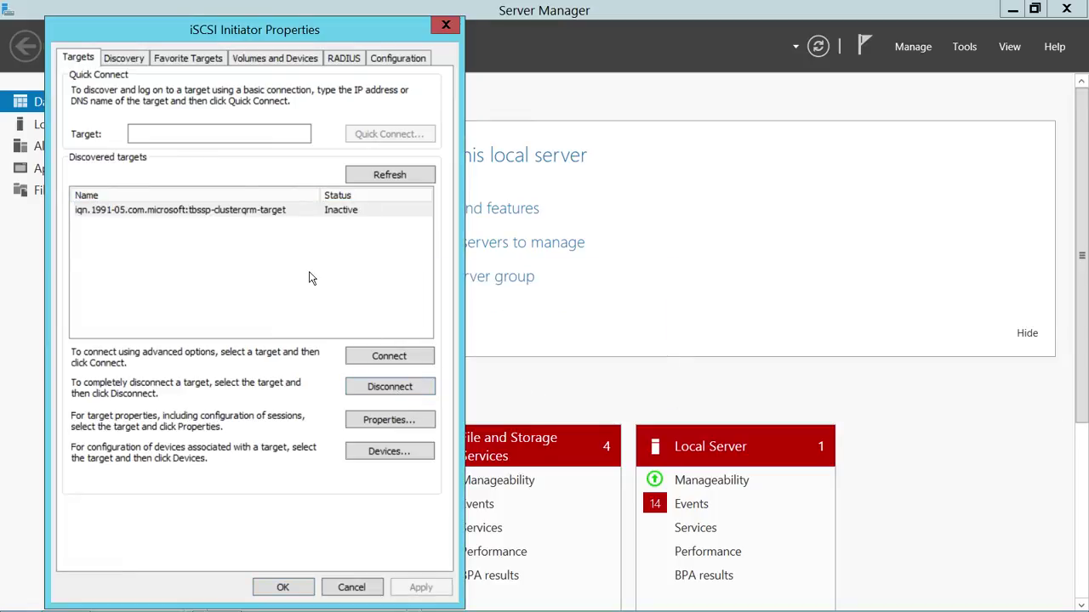
# - Quick Connect to TBSSP, connect to the clusterqdrive target, and select it among the discovered targets
pyautogui.click(209, 134)
pyautogui.write('TBSSP')
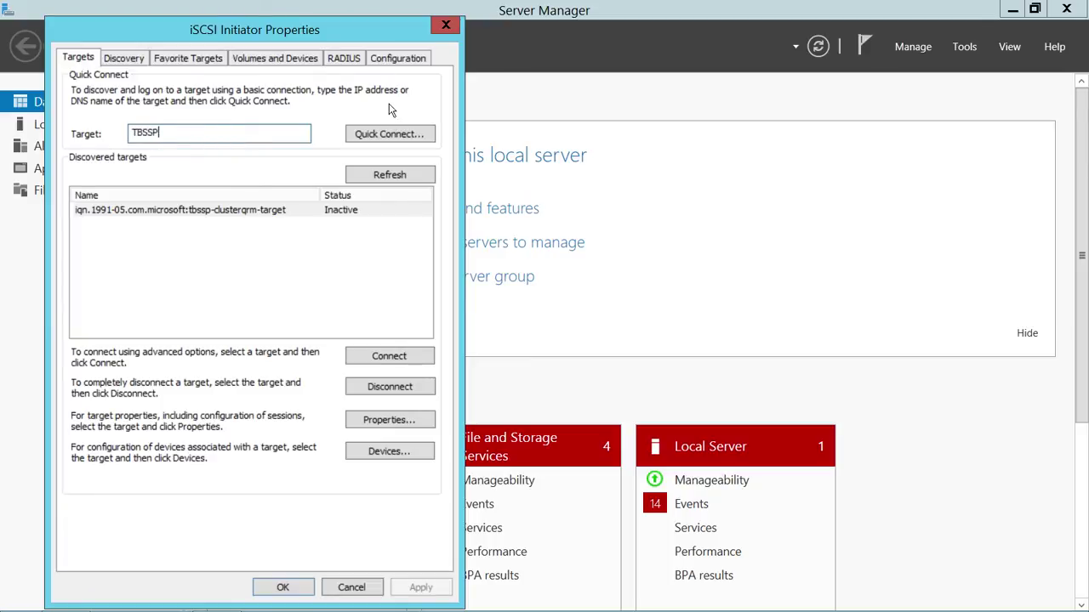
pyautogui.click(385, 136)
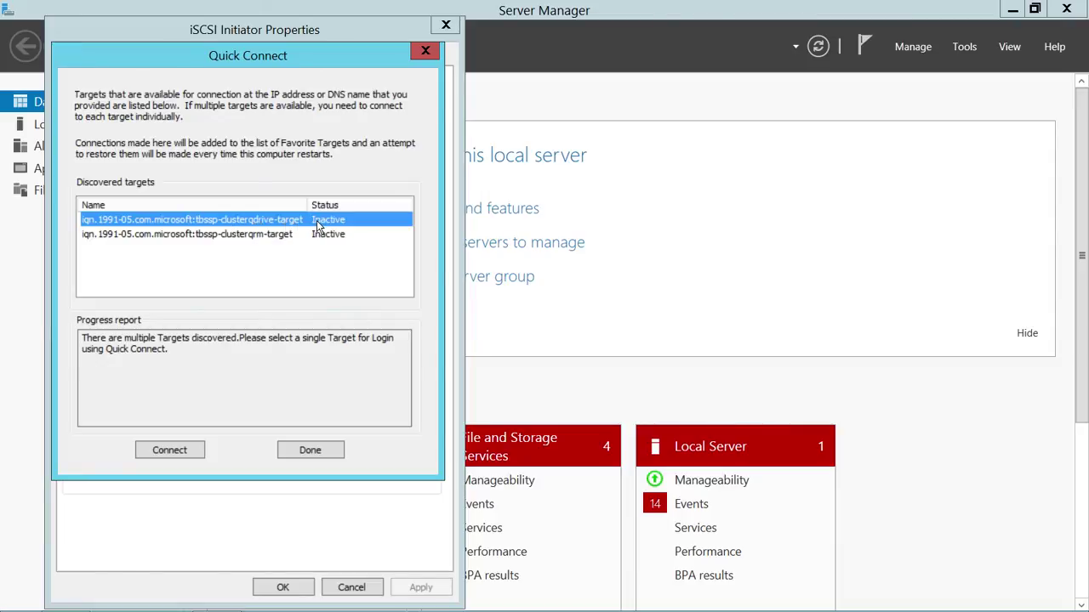
pyautogui.click(183, 455)
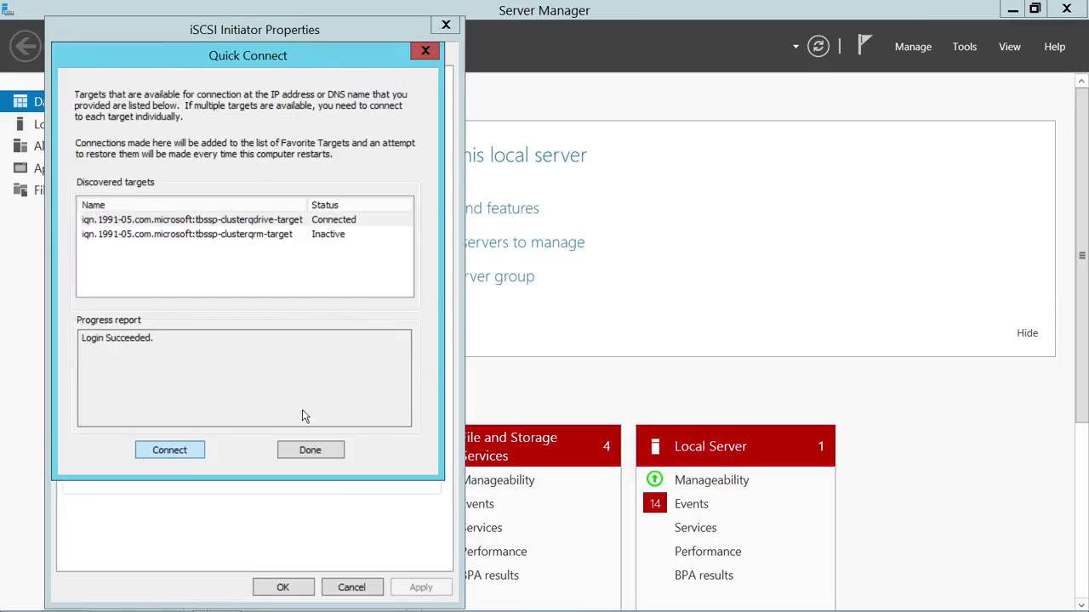
pyautogui.click(330, 453)
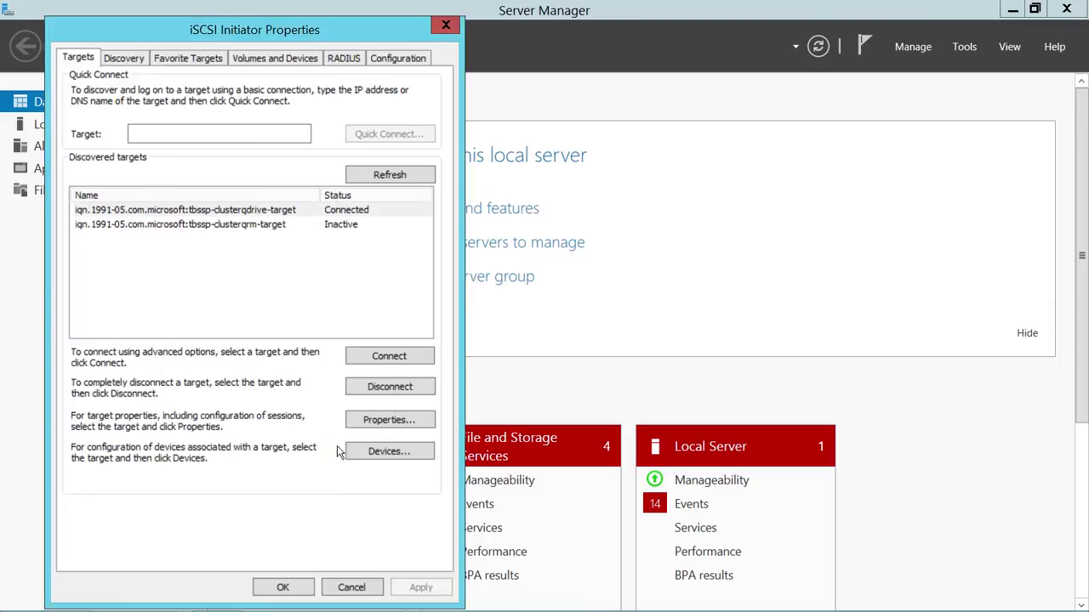
pyautogui.click(340, 213)
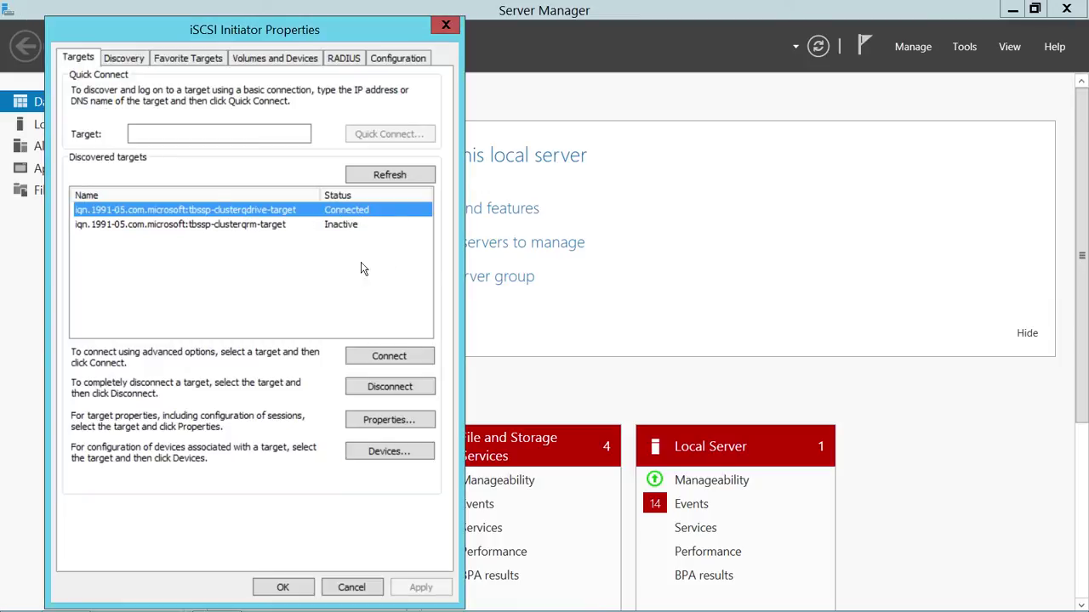
# - Confirm and close the iSCSI Initiator properties, then find Computer Management and open Disk Management in it
pyautogui.click(282, 588)
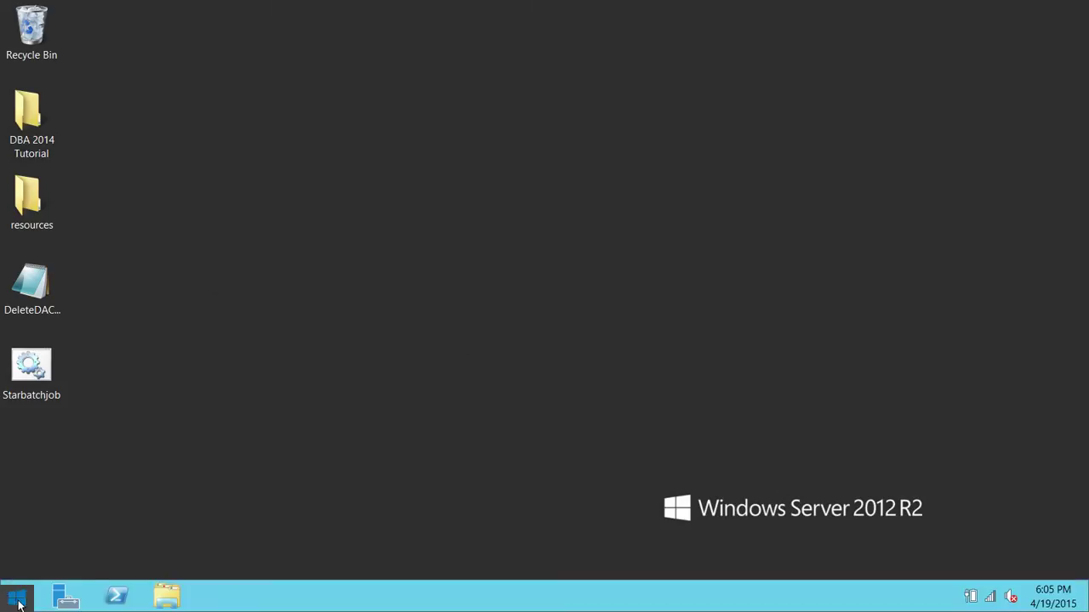
pyautogui.click(18, 603)
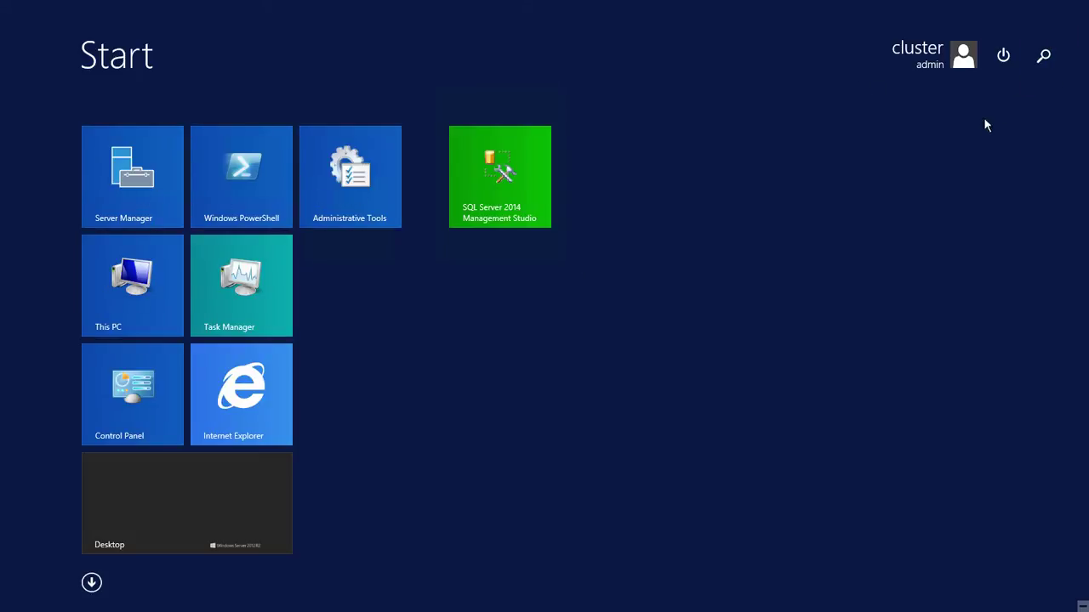
pyautogui.click(1042, 56)
pyautogui.write('Computer Management')
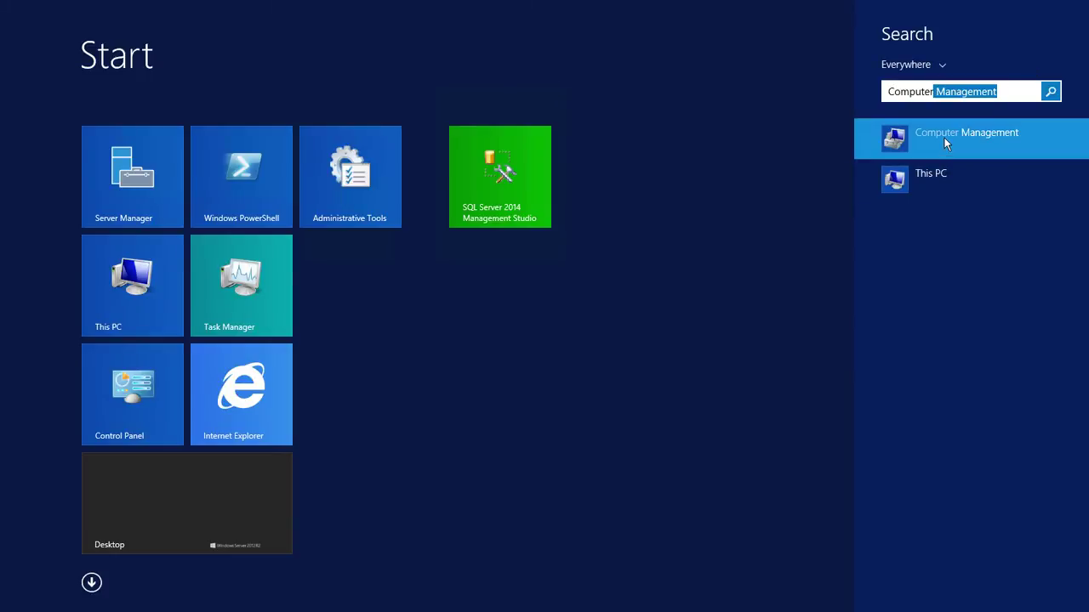
pyautogui.click(944, 137)
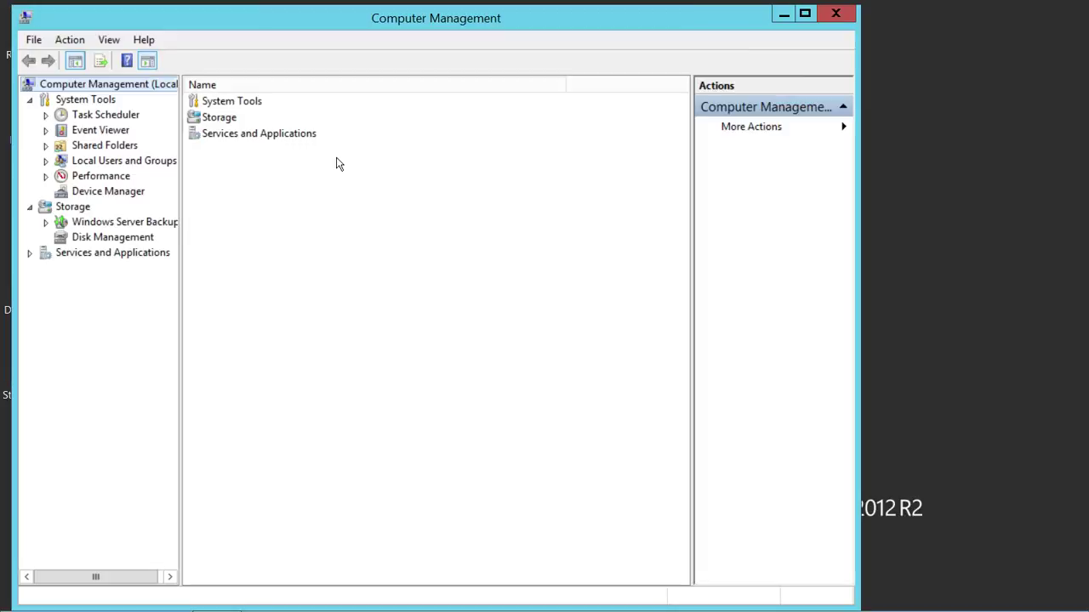
pyautogui.click(117, 237)
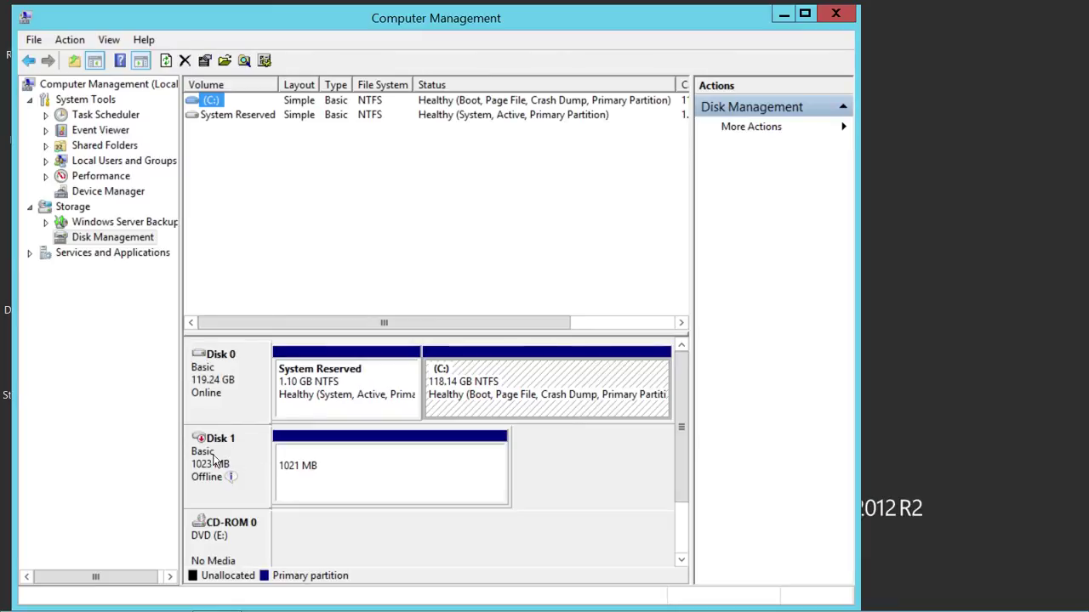
# - Bring the offline Disk 1 online and rescan the disks in Disk Management
pyautogui.moveTo(250, 466)
pyautogui.rightClick(241, 444)
pyautogui.click(247, 458)
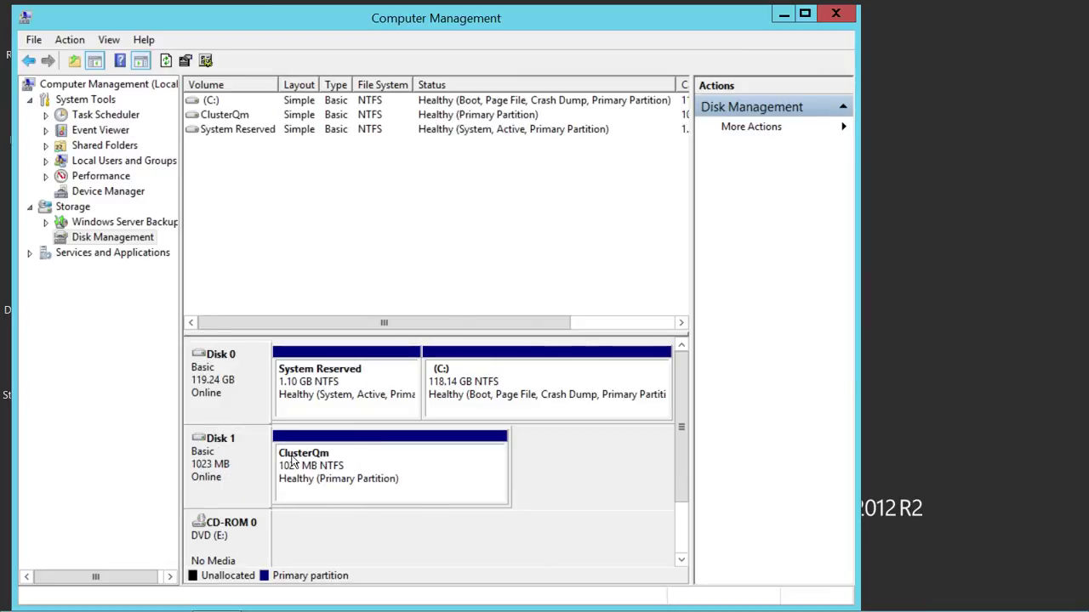
pyautogui.click(316, 463)
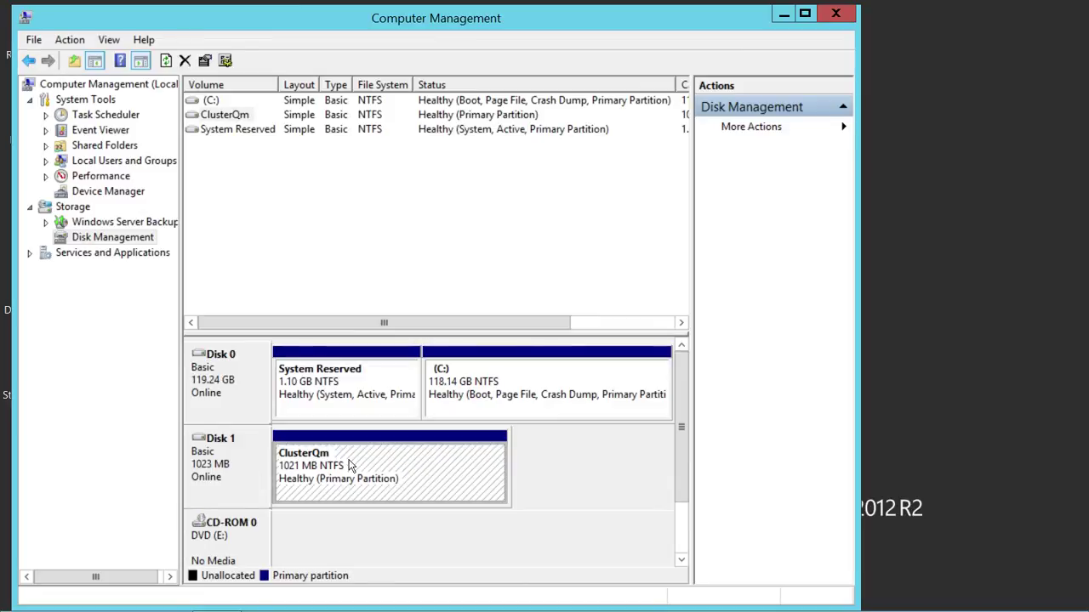
pyautogui.rightClick(108, 238)
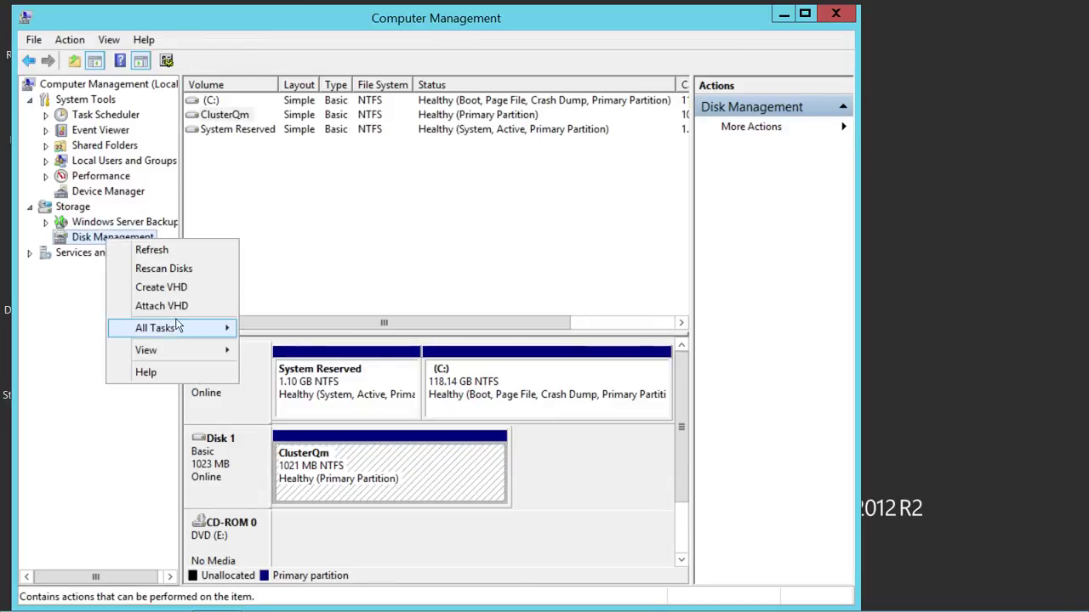
pyautogui.click(189, 267)
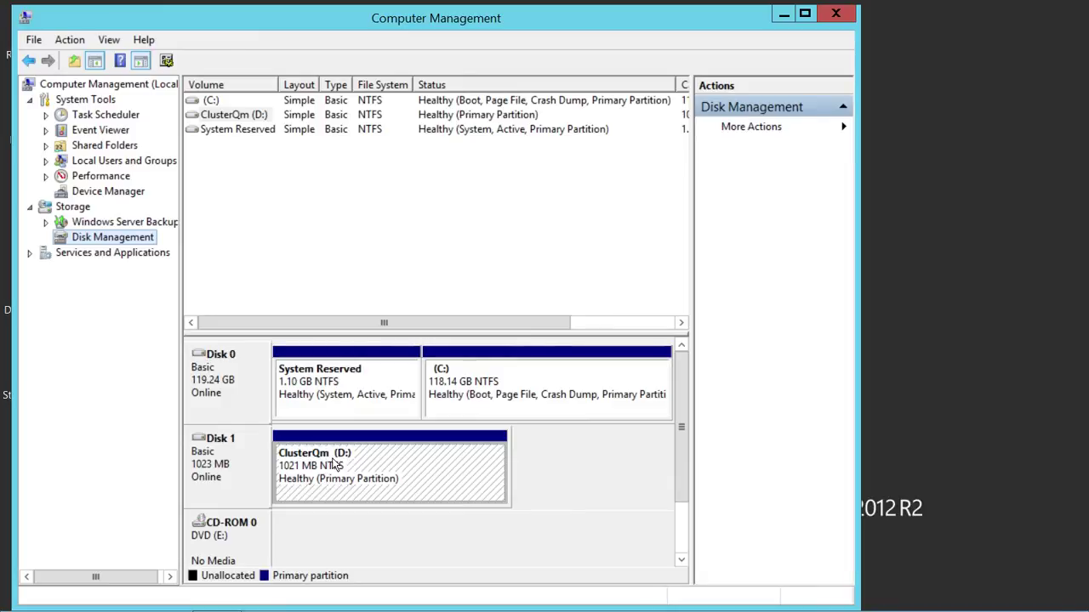
# - Change the drive letter of the ClusterQm volume on Disk 1 to Q and accept the warning
pyautogui.rightClick(333, 460)
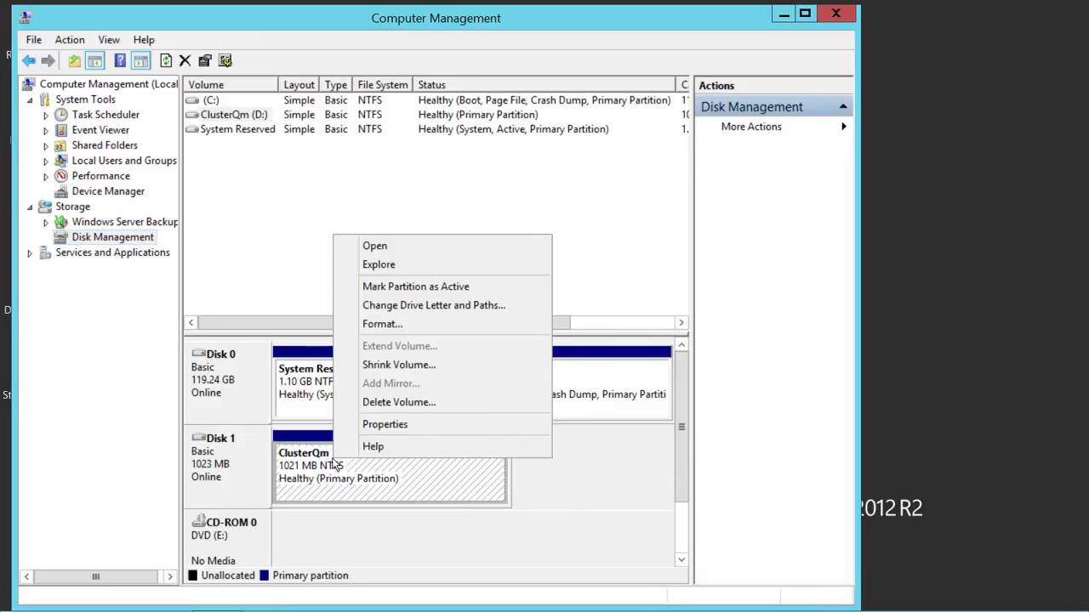
pyautogui.click(407, 306)
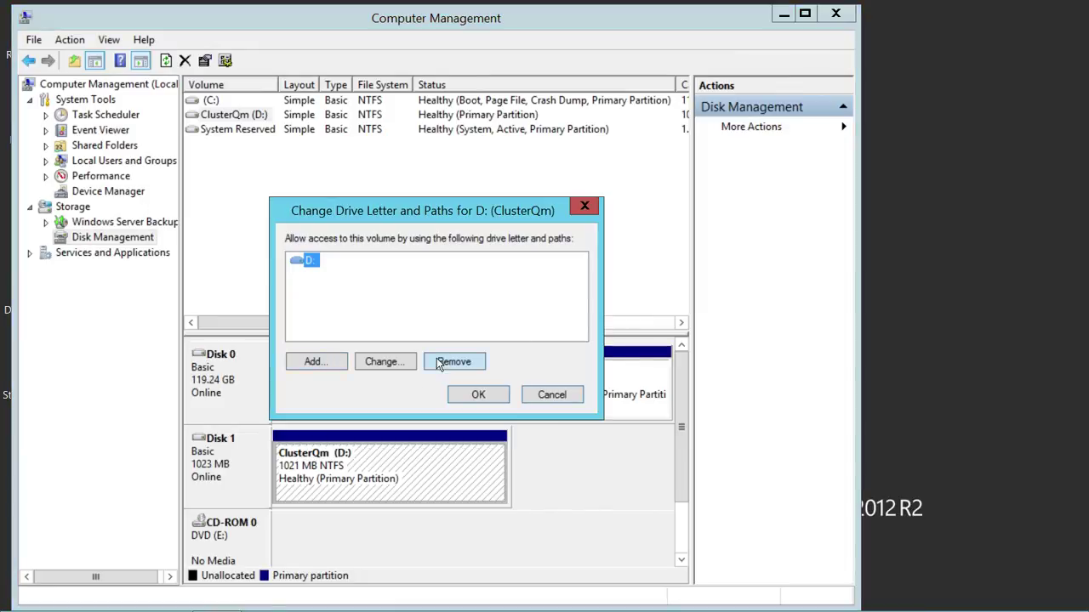
pyautogui.click(401, 364)
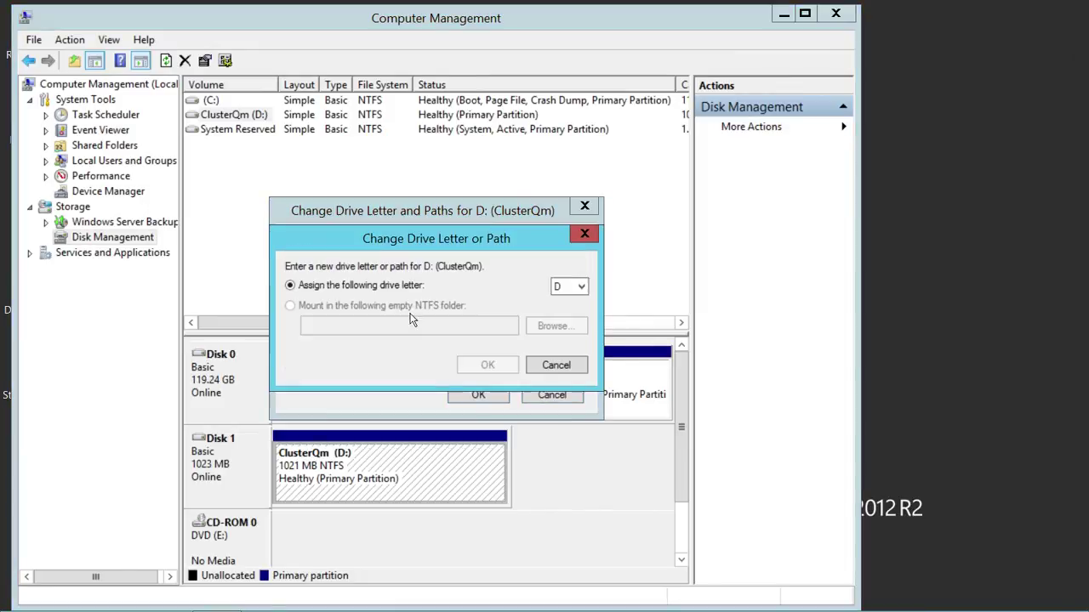
pyautogui.click(555, 290)
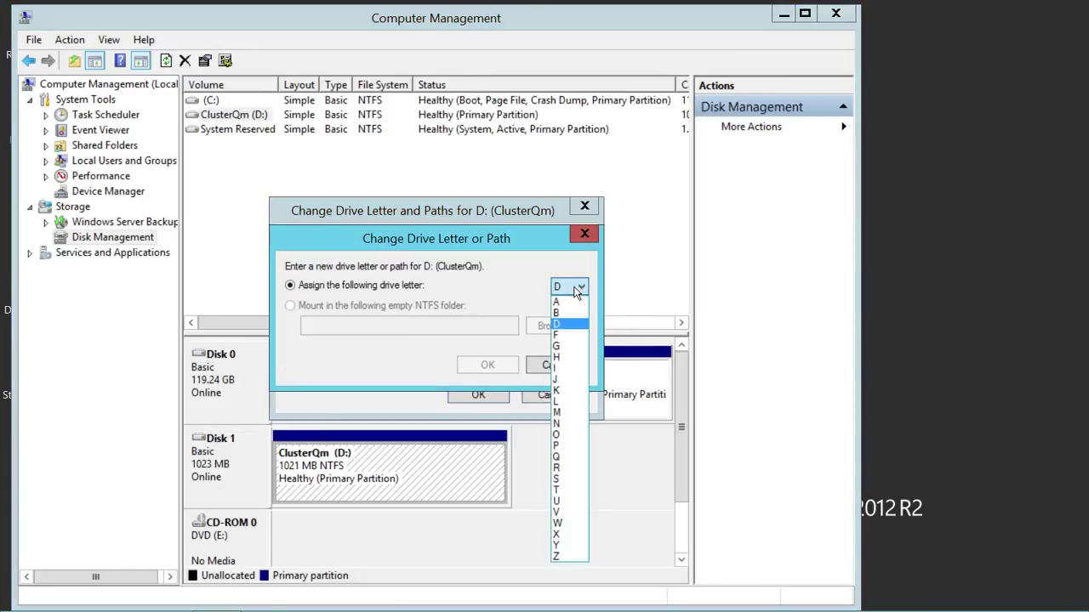
pyautogui.click(565, 456)
pyautogui.click(497, 365)
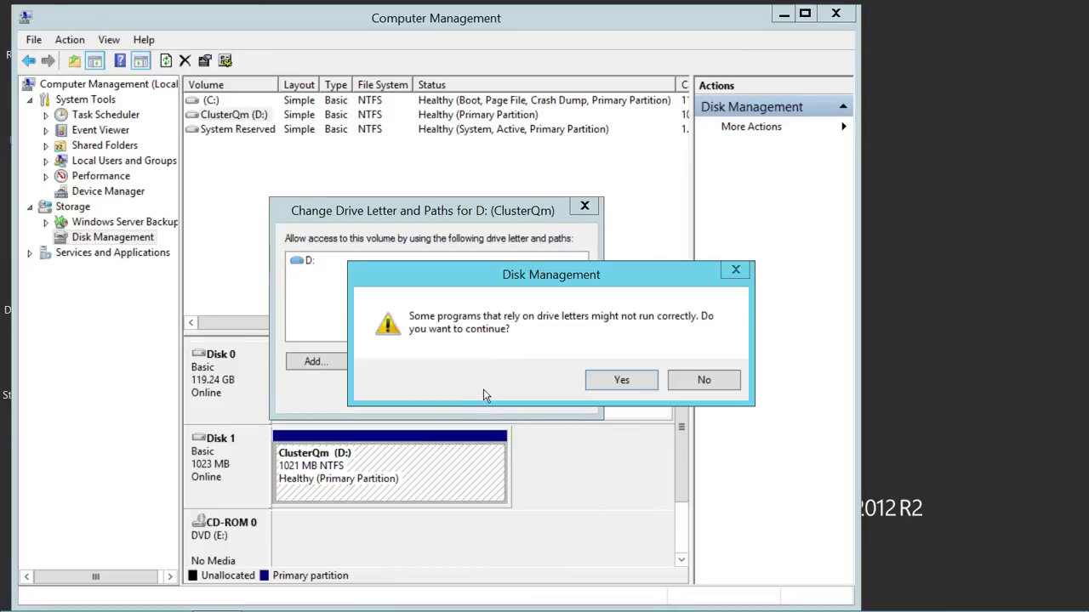
pyautogui.click(638, 389)
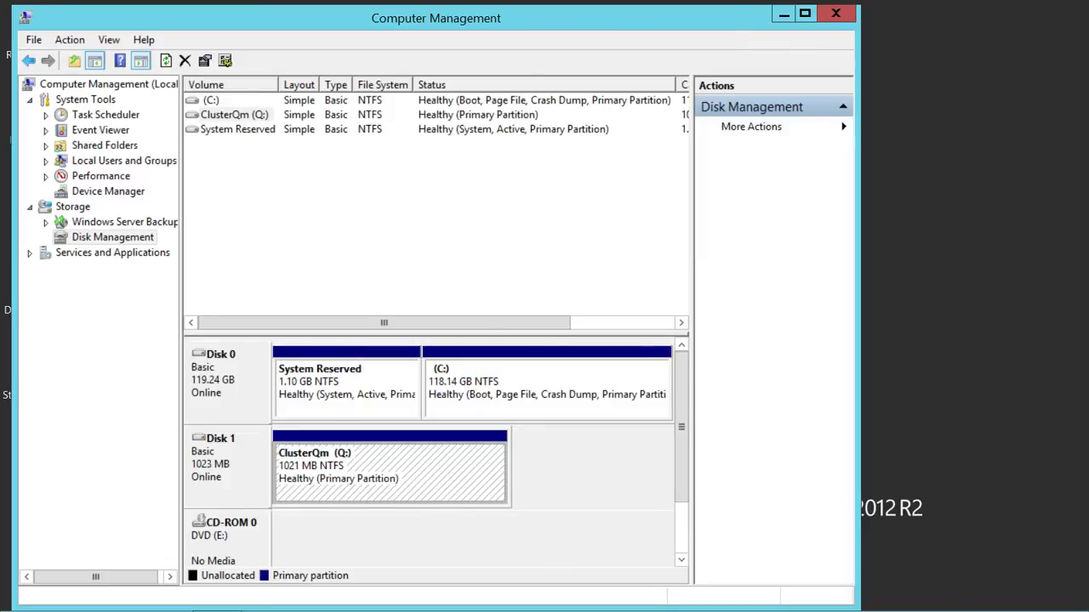
# - Close Computer Management, search for Failover Cluster Manager and launch it
pyautogui.click(836, 17)
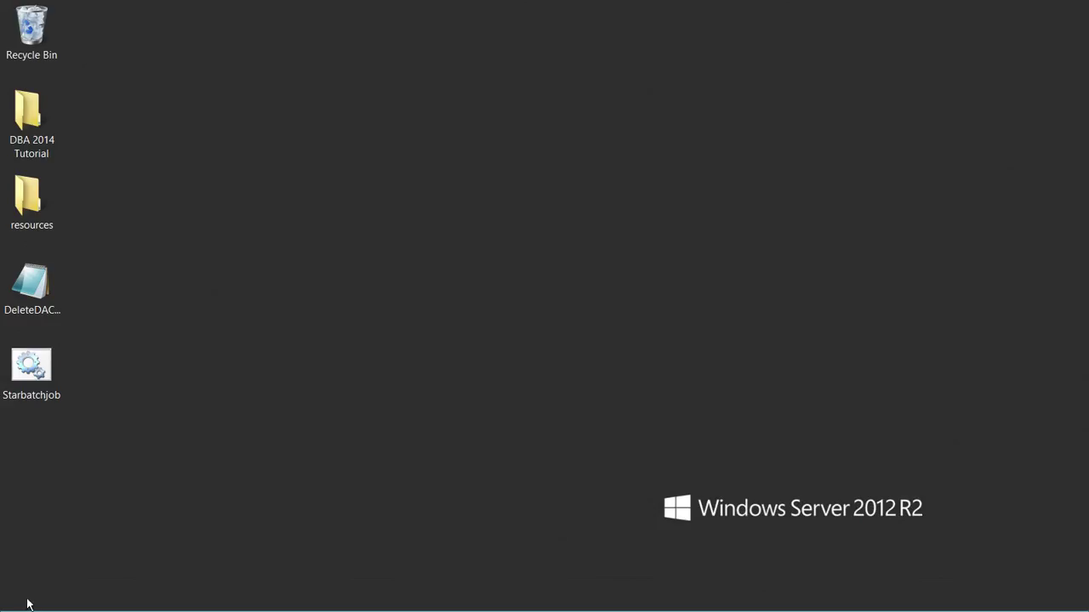
pyautogui.moveTo(4, 608)
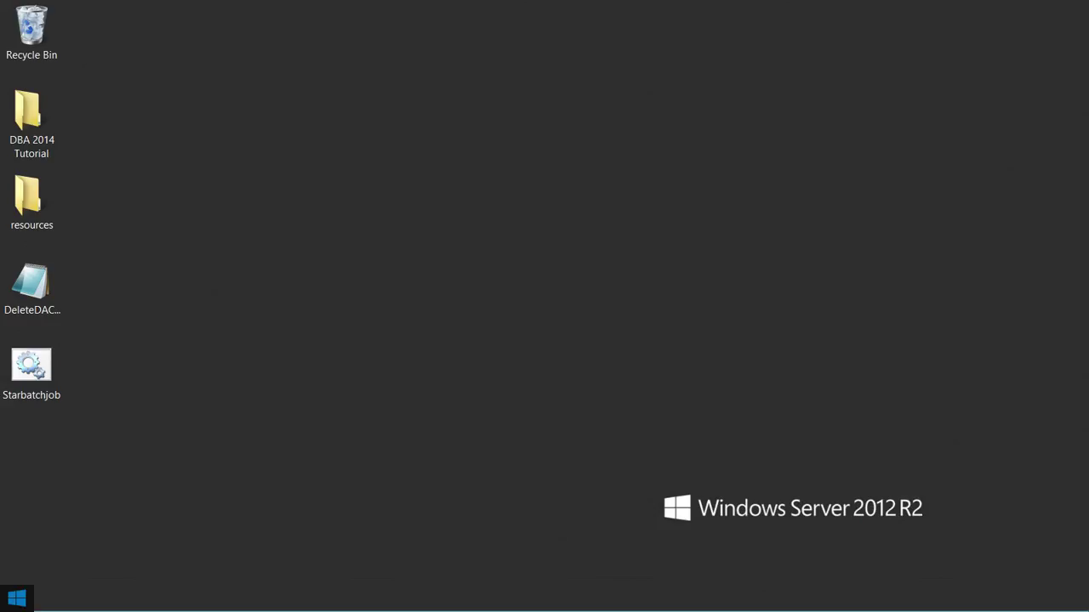
pyautogui.click(15, 599)
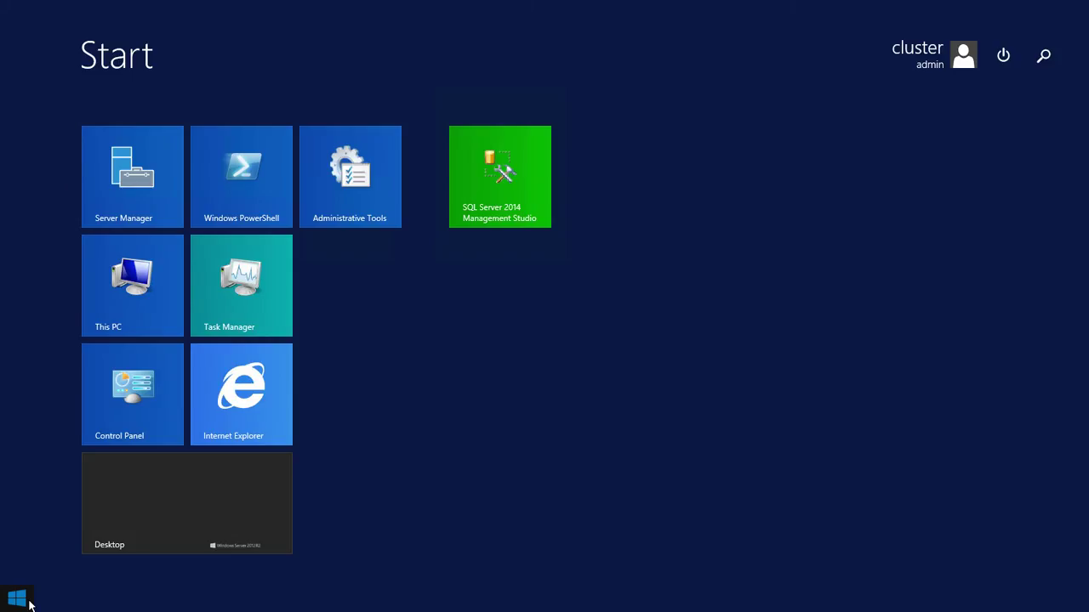
pyautogui.click(1043, 57)
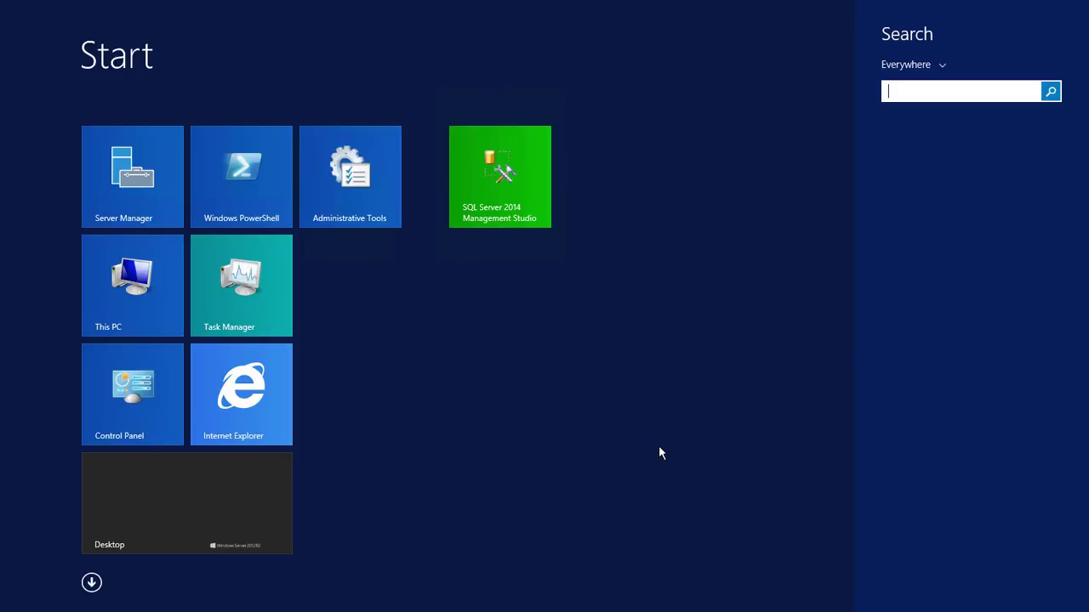
pyautogui.write('Failover Cluster Manager')
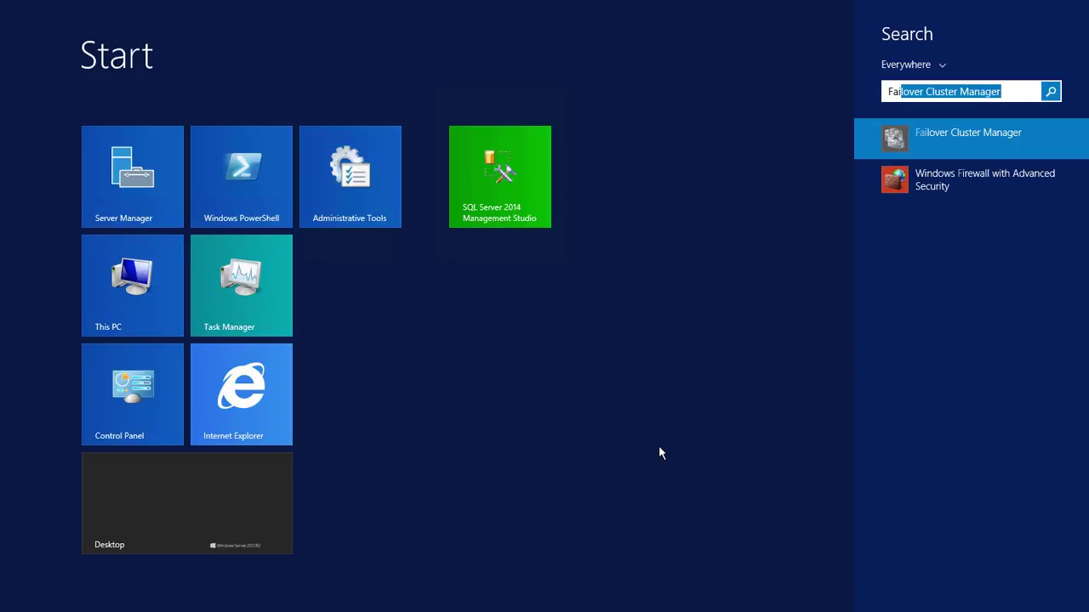
pyautogui.press('Return')
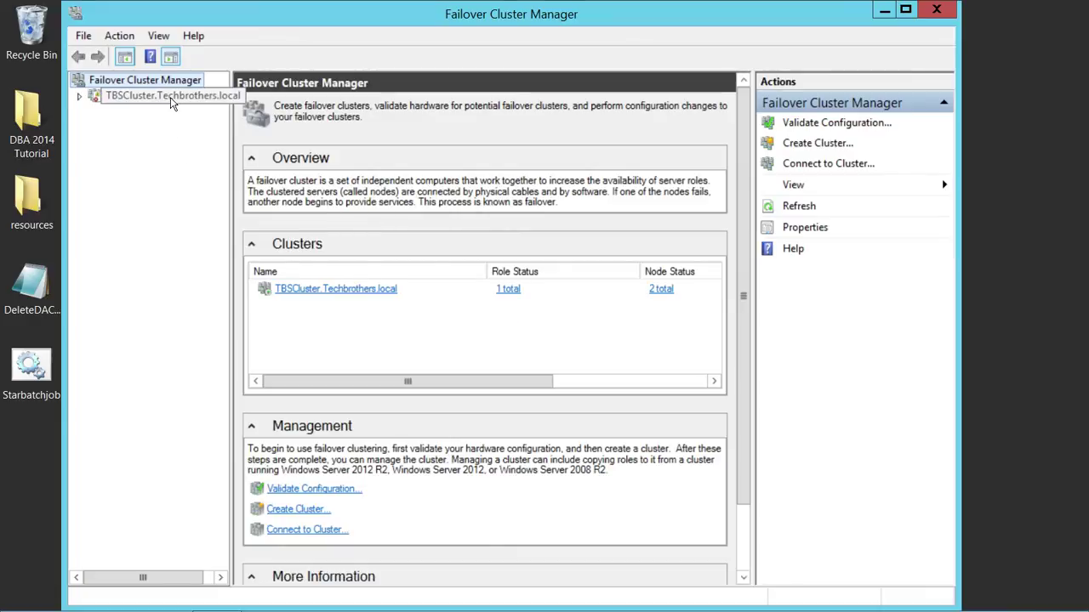
# - Open the Disks node under TBSCluster's Storage and add the available Cluster Disk 1 to the cluster
pyautogui.click(157, 96)
pyautogui.moveTo(229, 178); pyautogui.dragTo(286, 194)
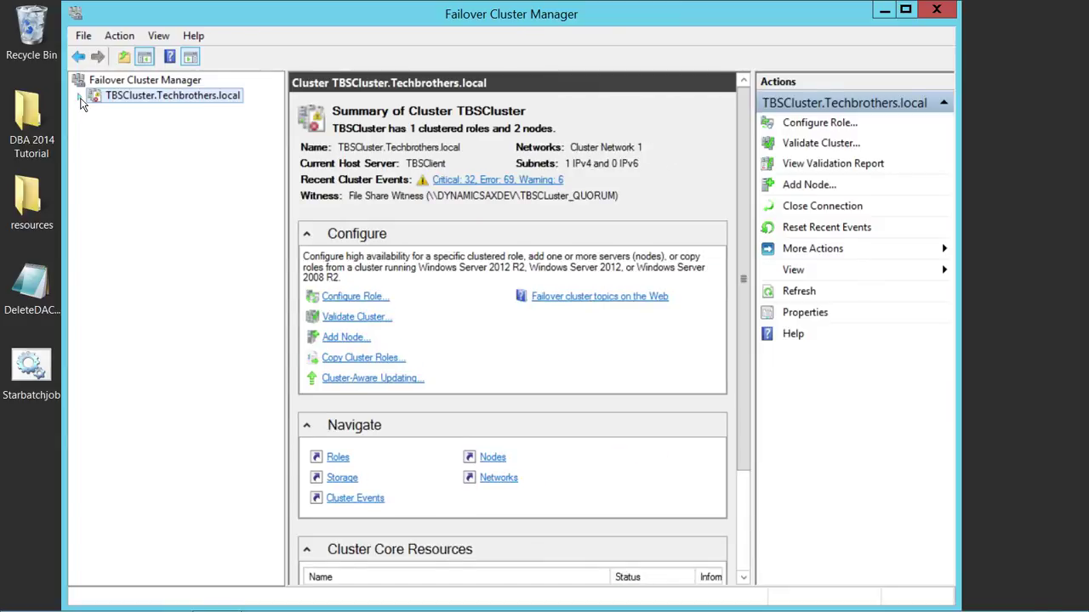
pyautogui.click(80, 99)
pyautogui.doubleClick(138, 143)
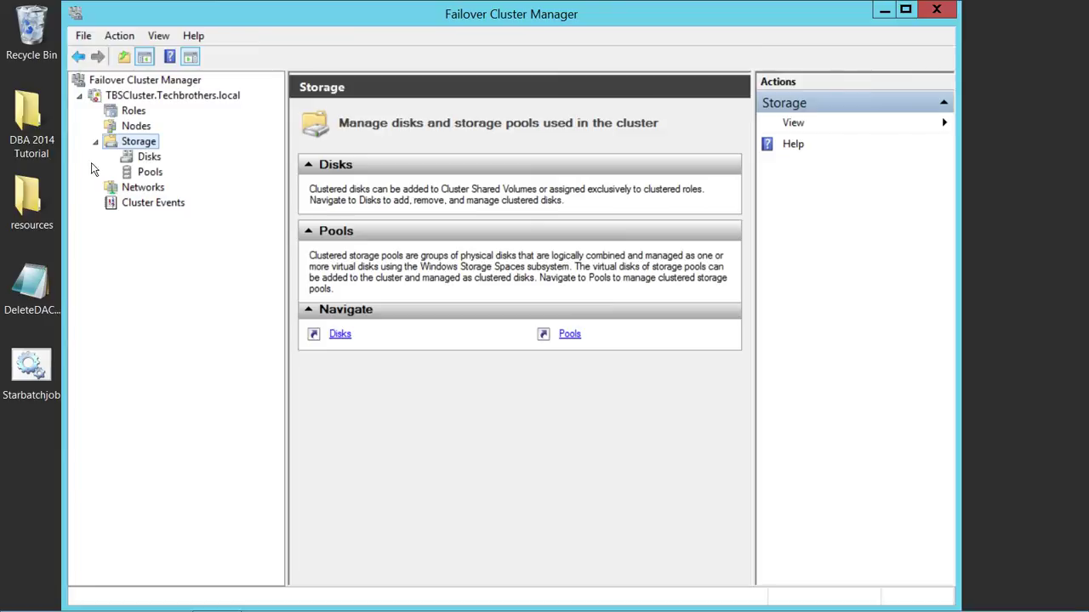
pyautogui.click(150, 157)
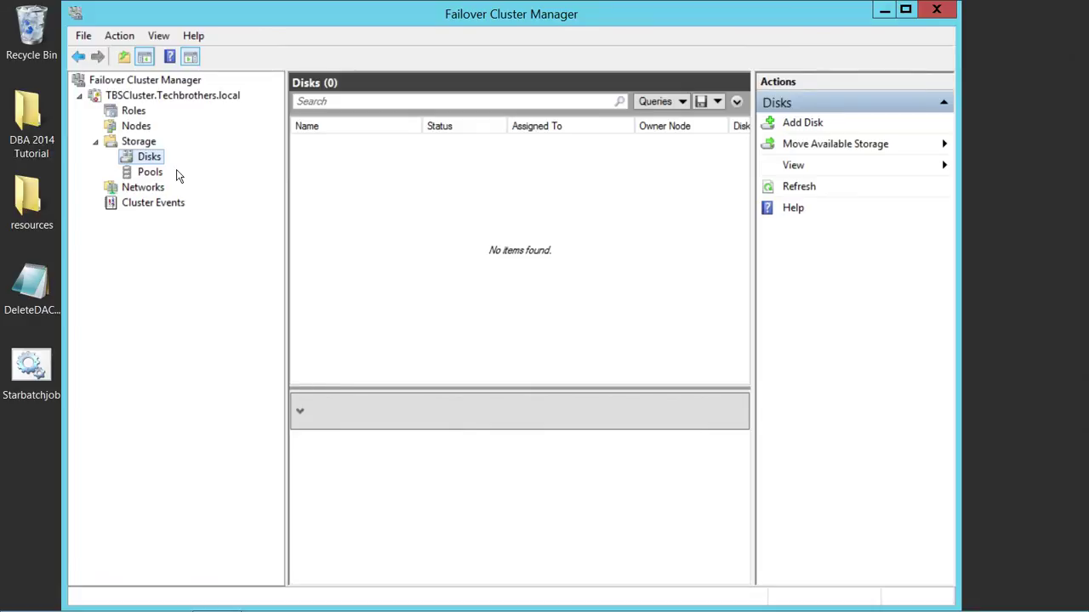
pyautogui.click(814, 124)
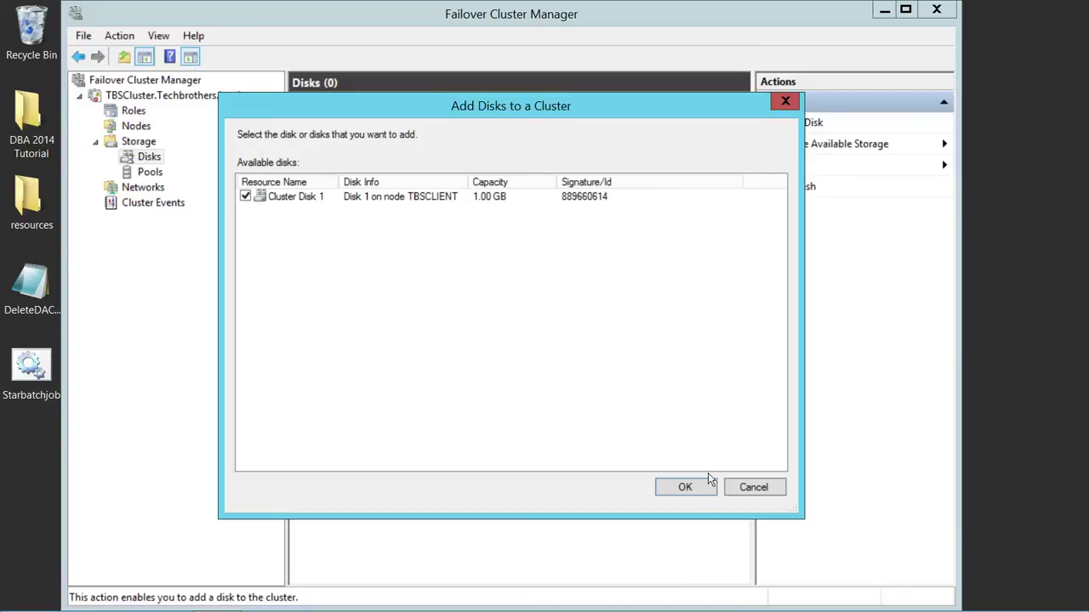
pyautogui.click(686, 487)
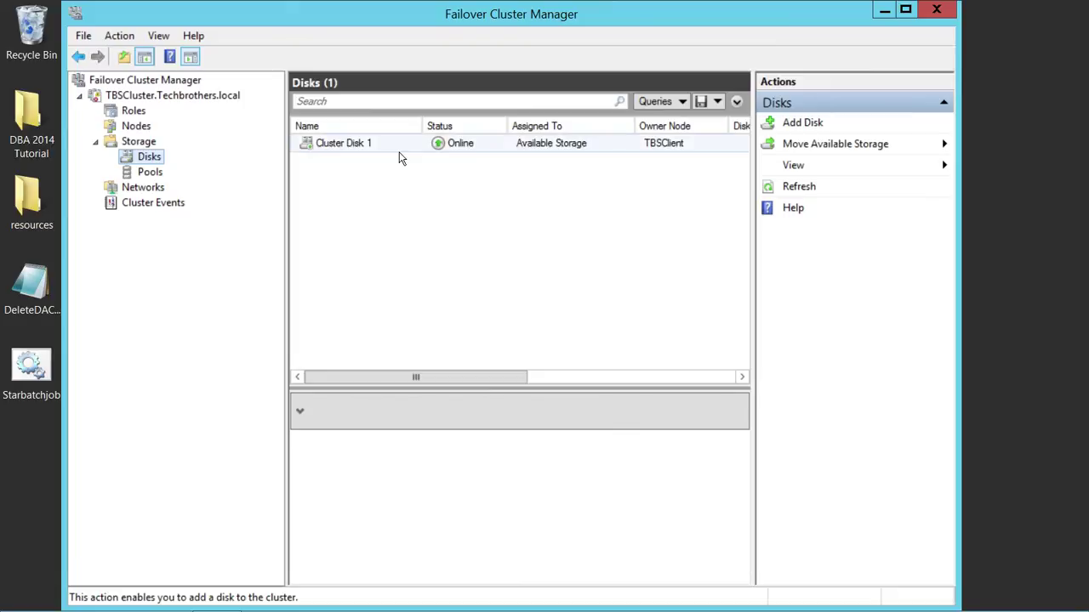
# - Move the available storage holding Cluster Disk 1 to node TBSSQL and minimize the remote session
pyautogui.click(671, 143)
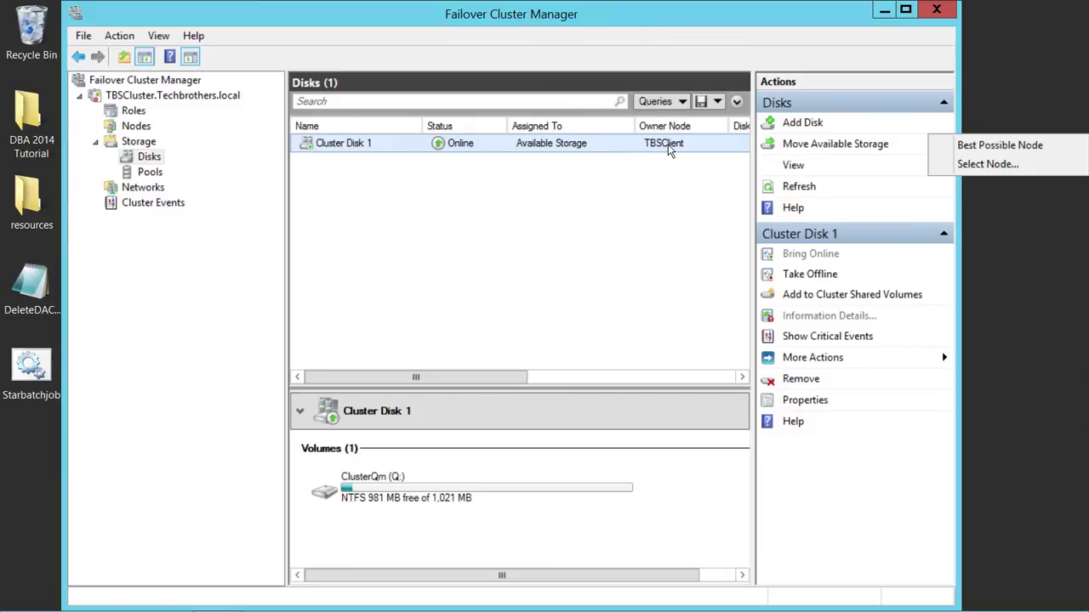
pyautogui.click(987, 164)
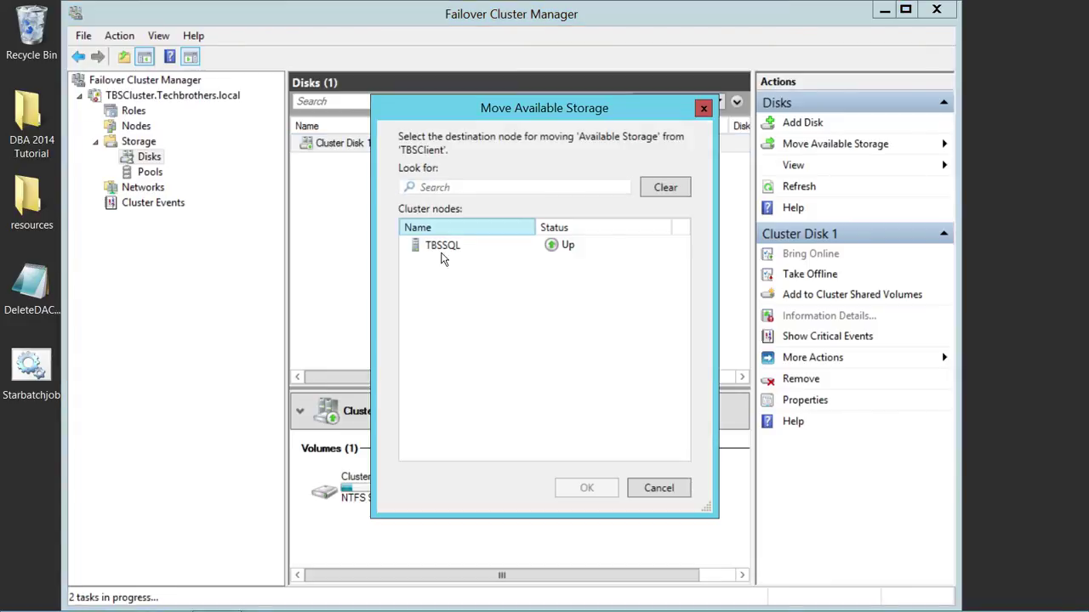
pyautogui.click(442, 246)
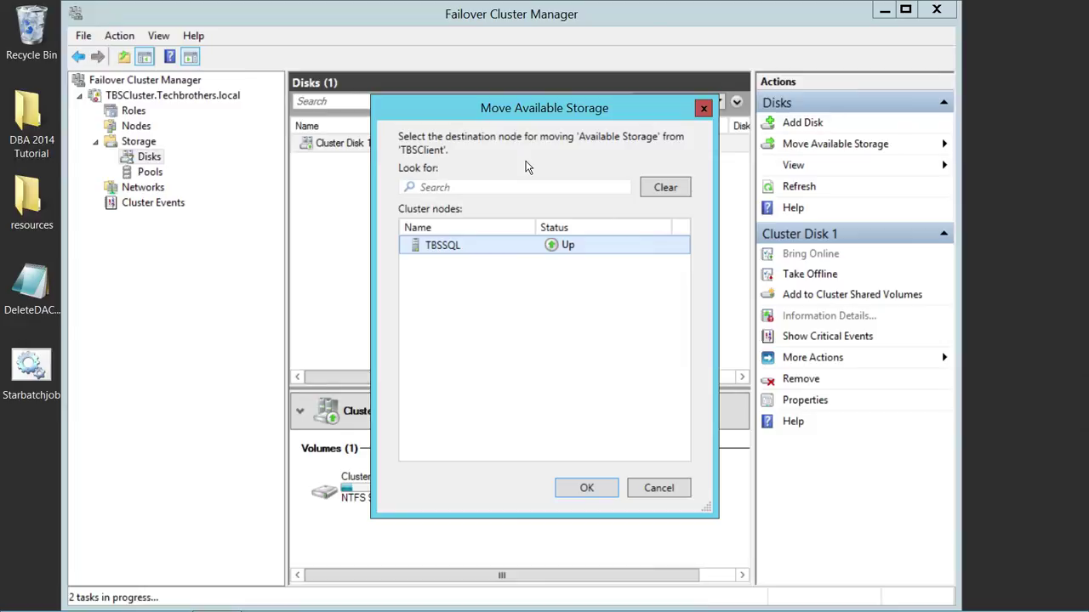
pyautogui.click(586, 488)
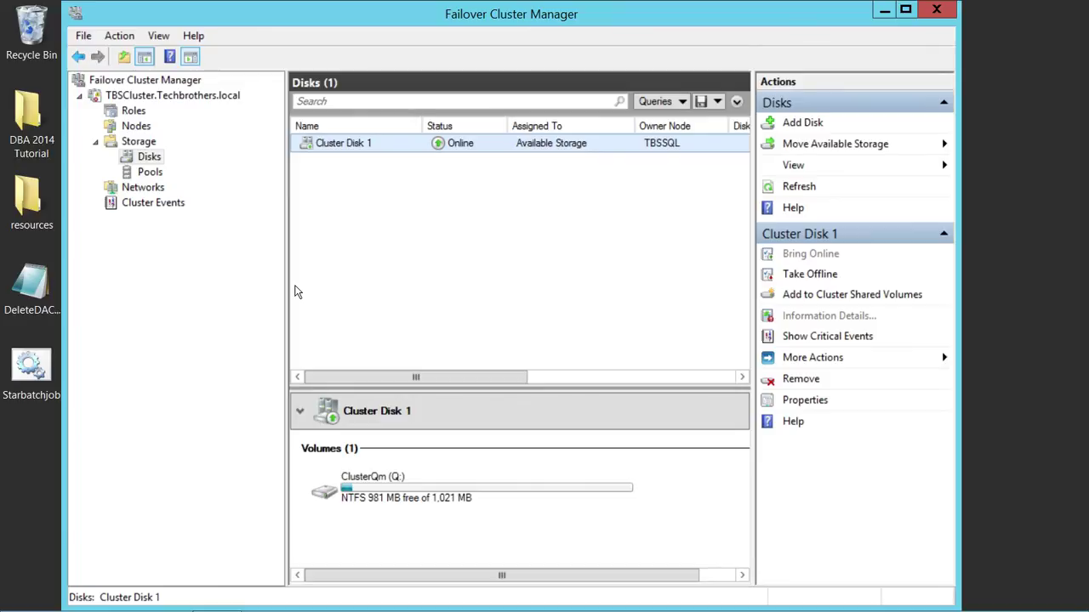
pyautogui.click(712, 10)
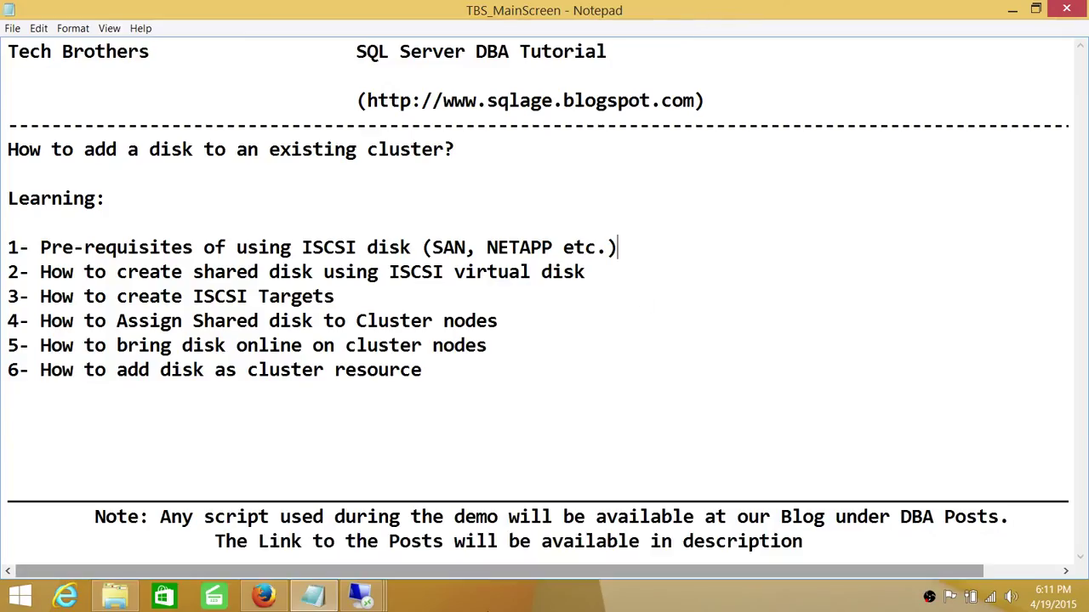